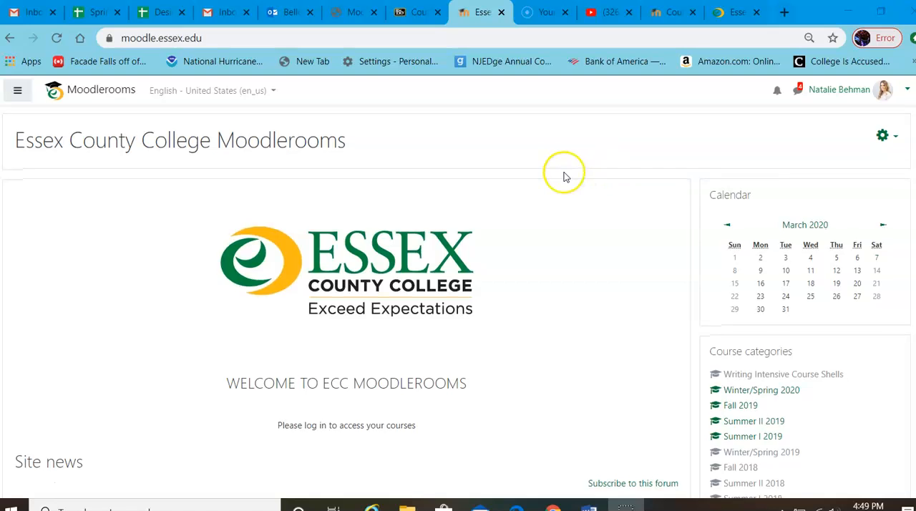
Step: Look through the Moodlerooms home page, including the site news, the course categories and the My courses list
scroll(559, 174, down, 2)
scroll(561, 177, down, 1)
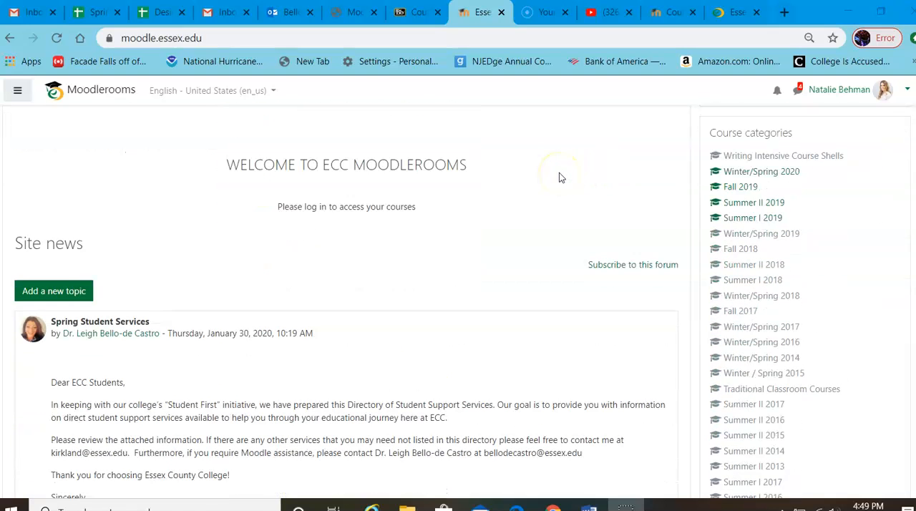
scroll(559, 176, down, 1)
scroll(559, 176, down, 1)
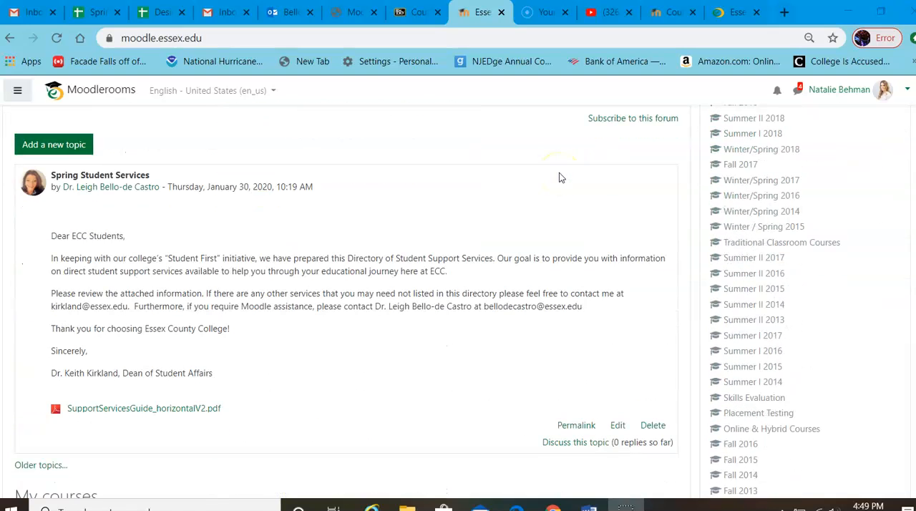
scroll(305, 213, down, 3)
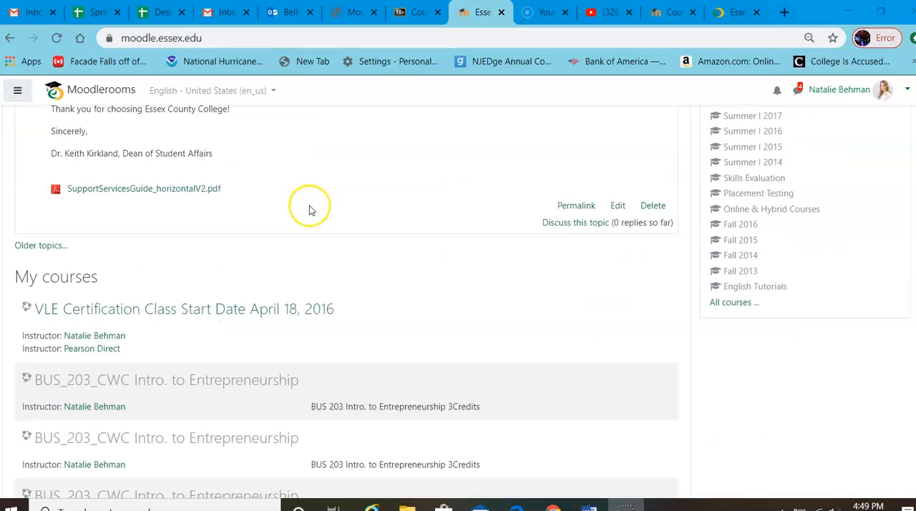
scroll(309, 210, down, 1)
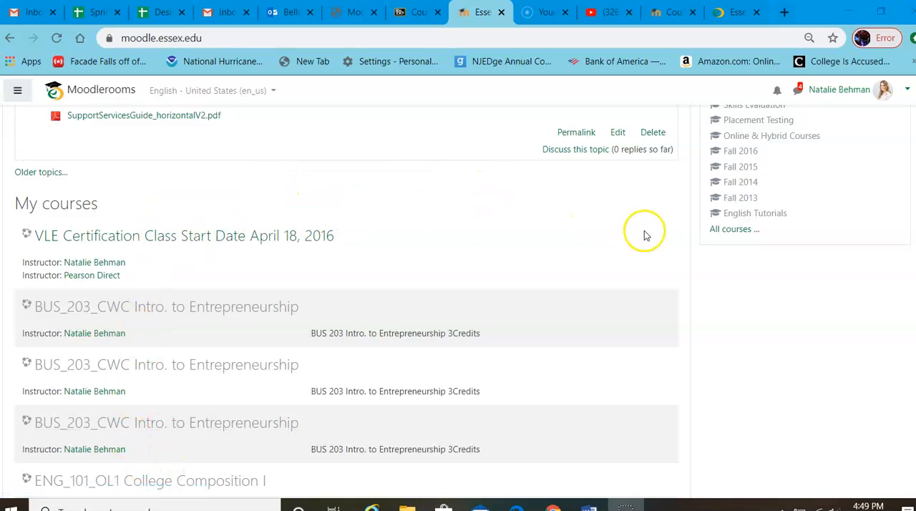
scroll(644, 232, up, 1)
scroll(645, 233, up, 3)
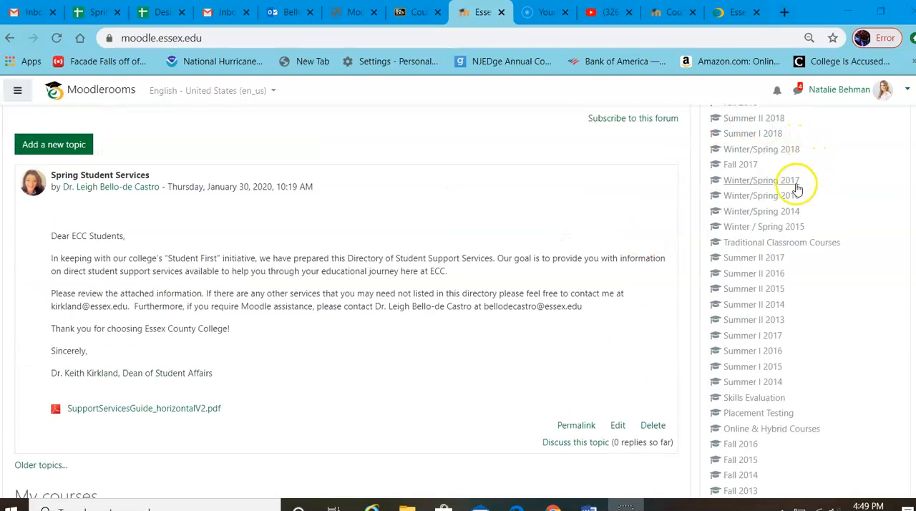
scroll(794, 329, up, 2)
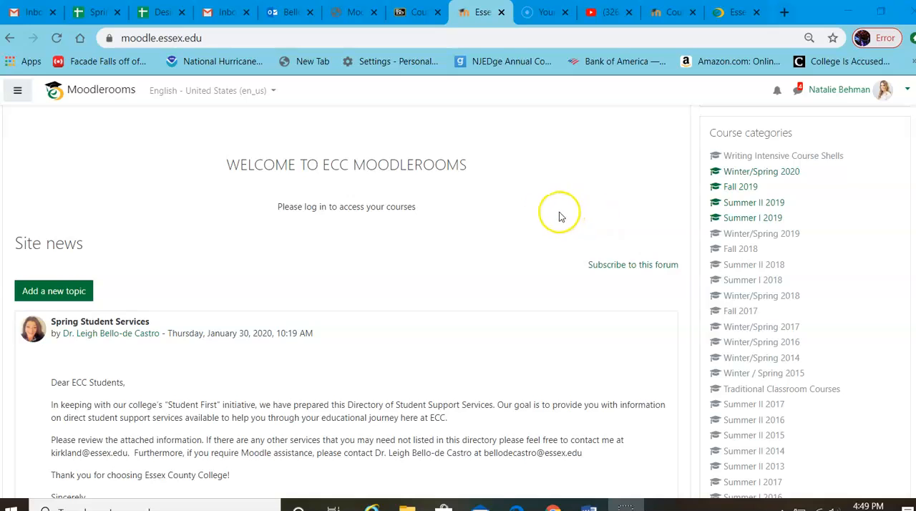
scroll(542, 223, up, 1)
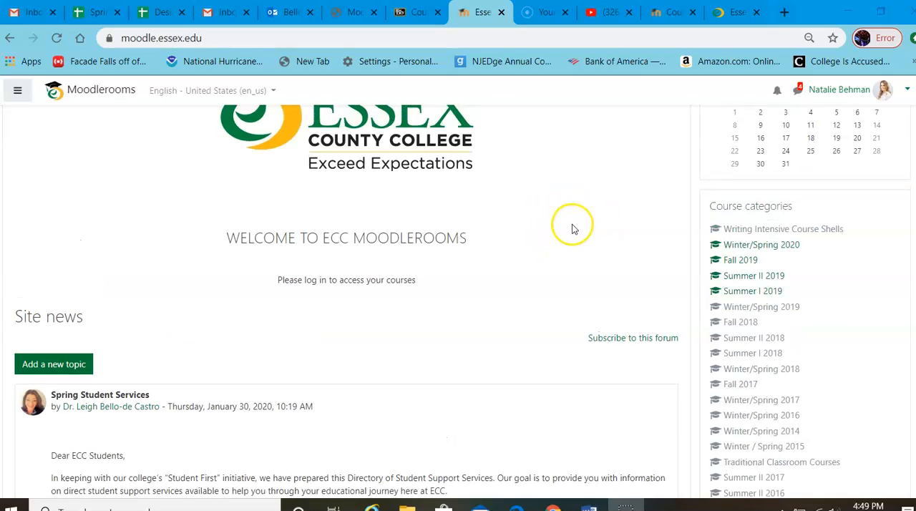
scroll(572, 227, up, 1)
scroll(572, 227, up, 2)
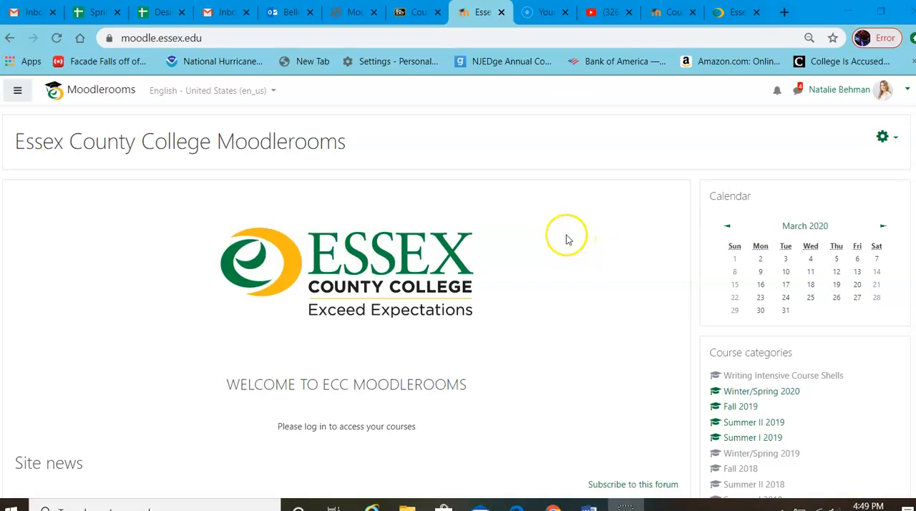
scroll(568, 239, down, 1)
scroll(565, 238, down, 7)
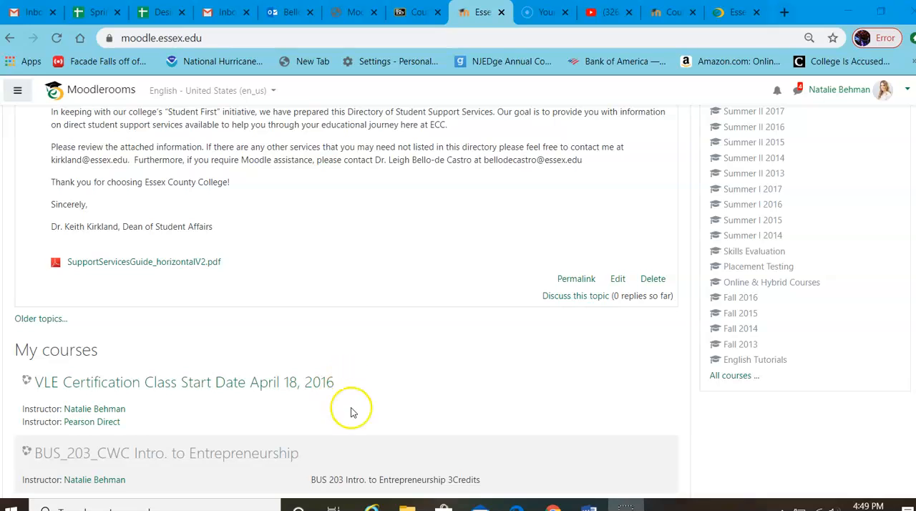
scroll(408, 401, down, 2)
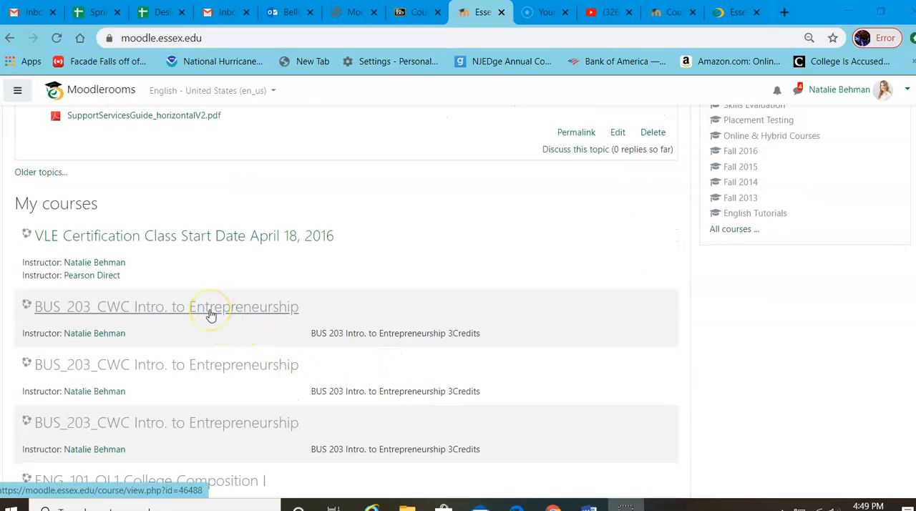
scroll(466, 217, up, 5)
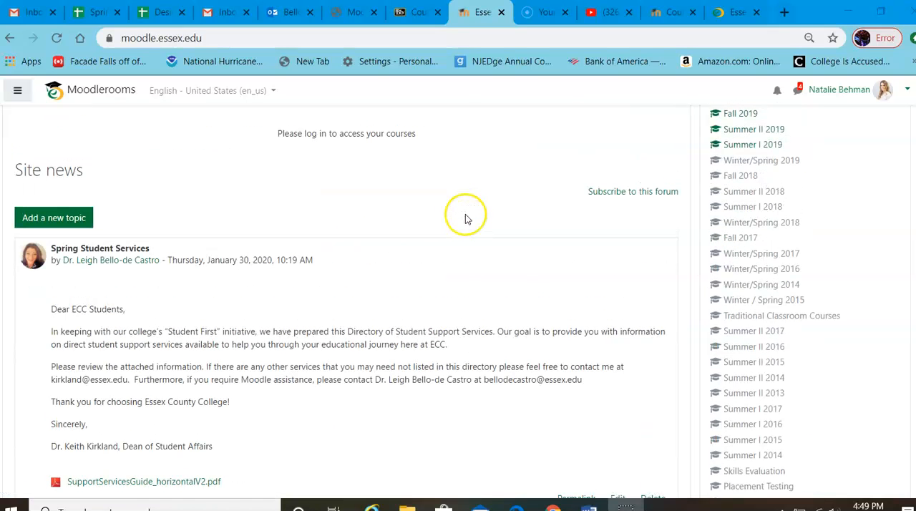
Step: Switch to the open MATH_092 Elementary Algebra course and turn its editing mode off
click(653, 20)
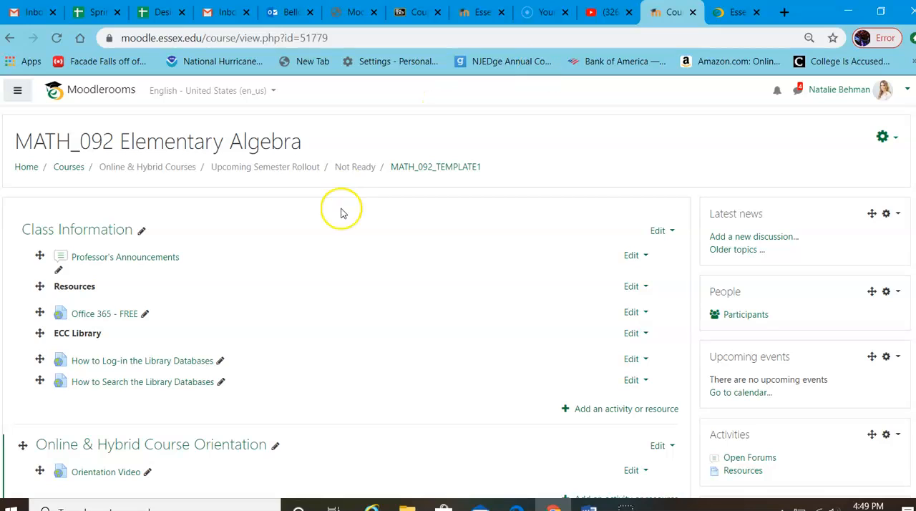
click(884, 136)
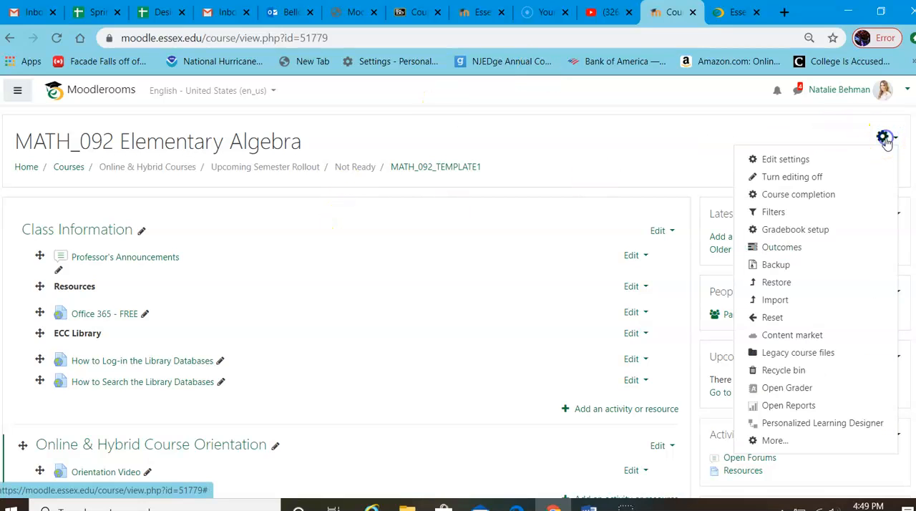
click(787, 181)
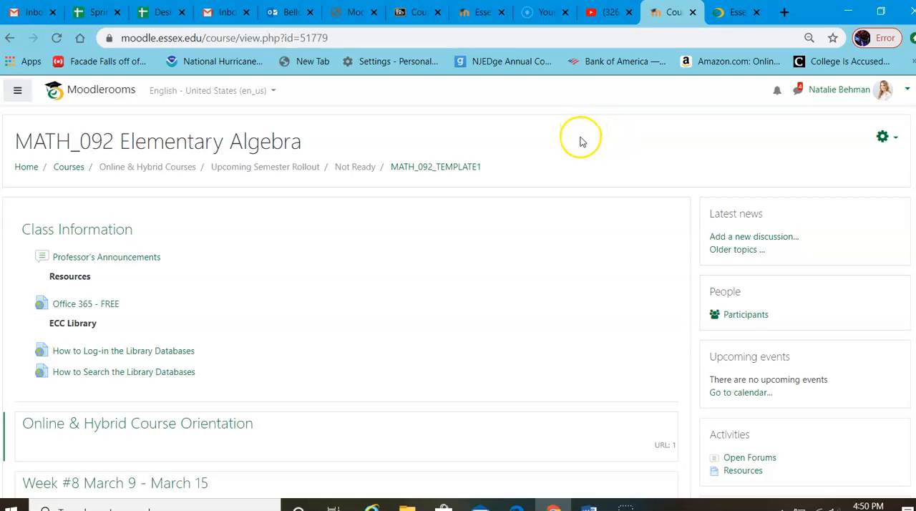
Step: Post a new discussion in Professor's Announcements with the subject "Test" and the message "Test"
scroll(581, 145, down, 1)
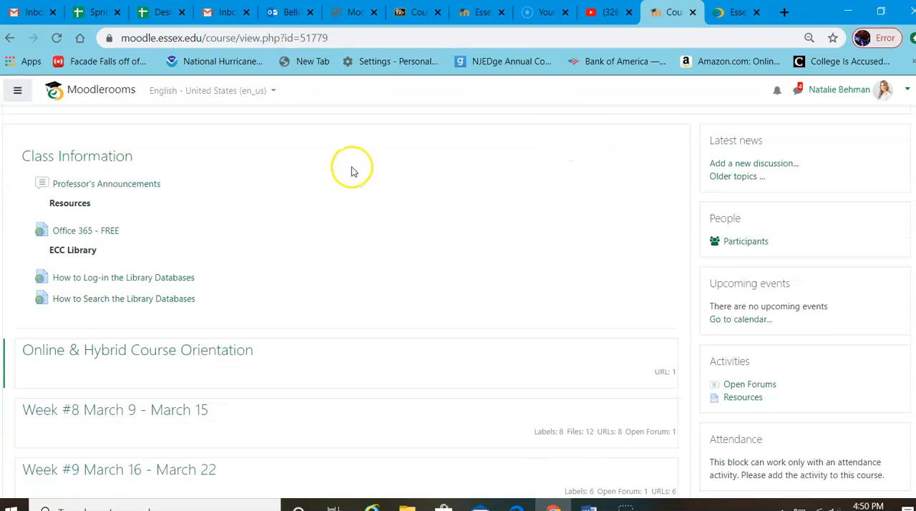
click(111, 187)
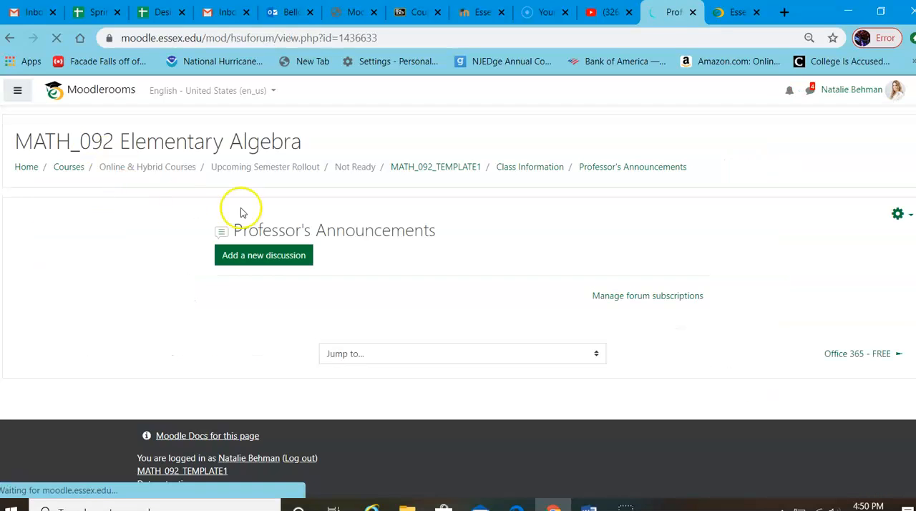
click(245, 258)
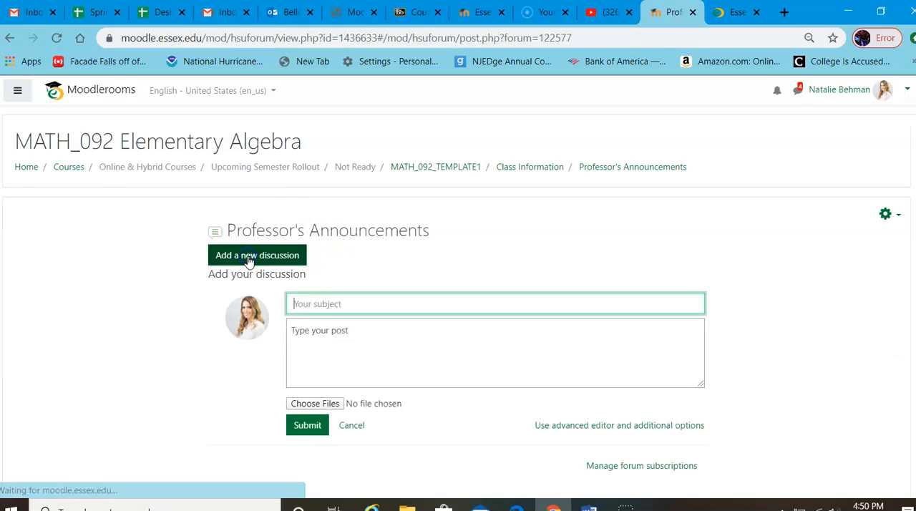
click(312, 303)
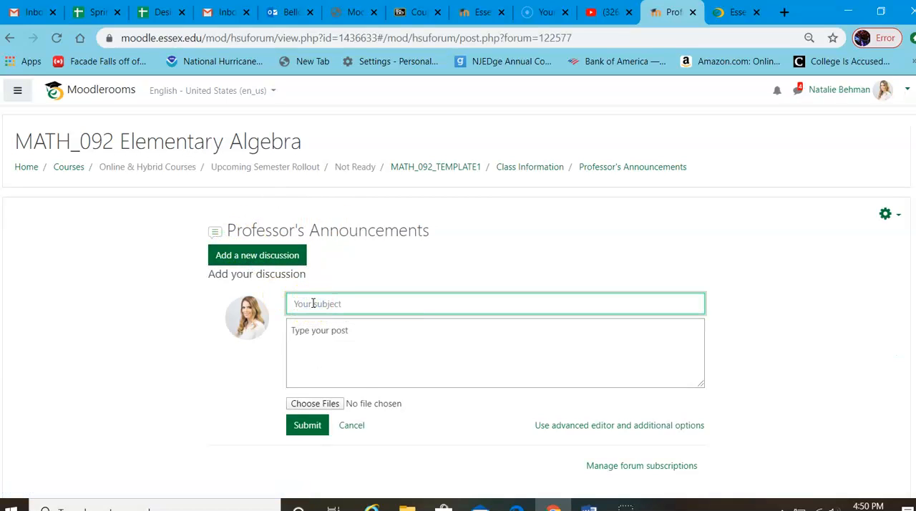
click(323, 302)
key(Tab)
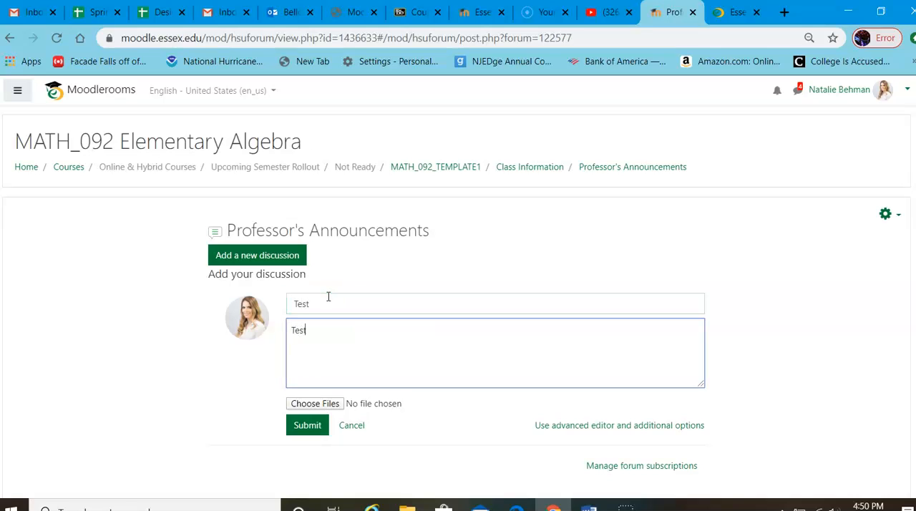
click(298, 428)
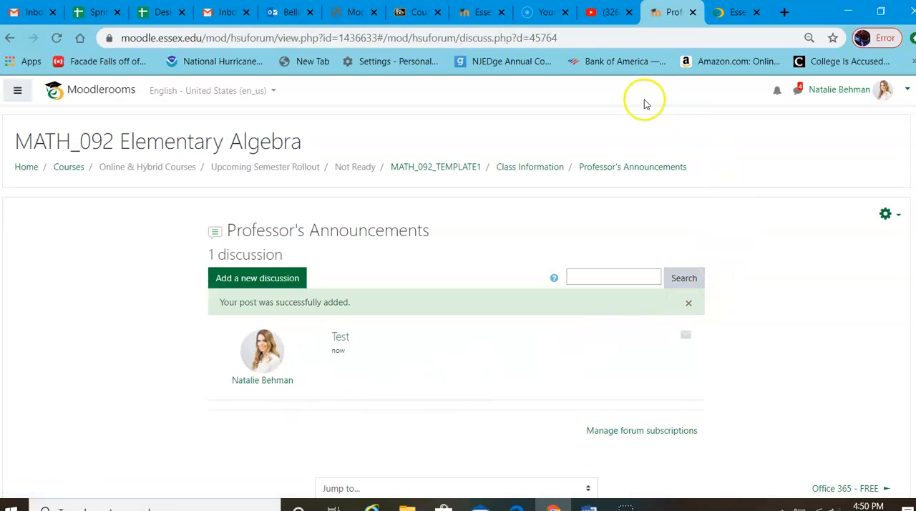
Step: Go back to Class Information, check the Test post in Professor's Announcements, and return to the course page
click(527, 173)
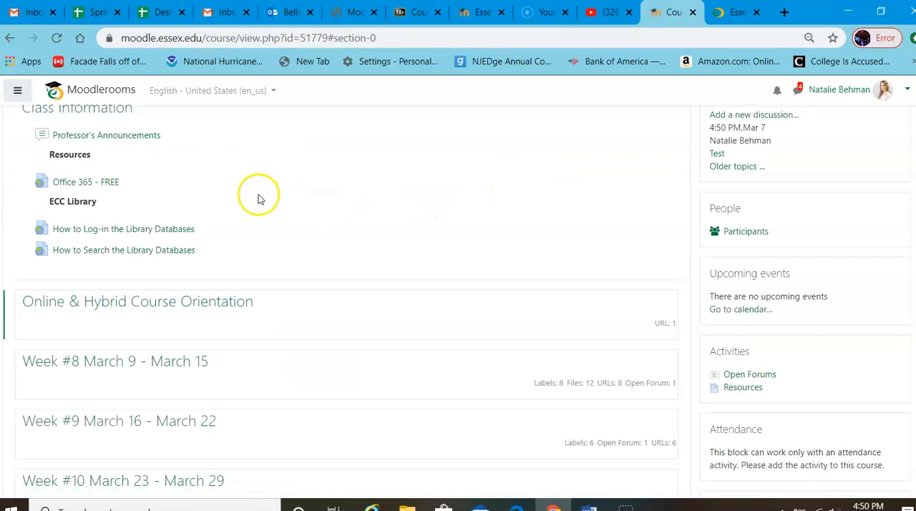
click(111, 136)
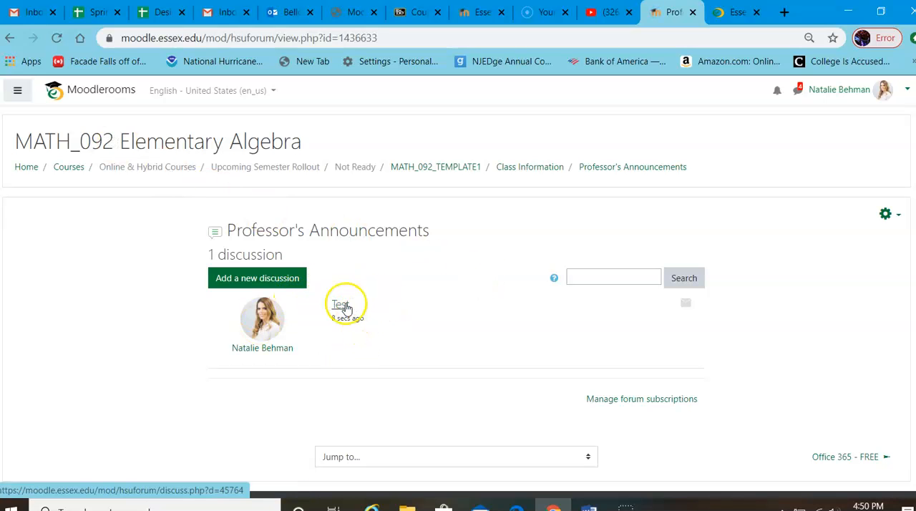
click(523, 168)
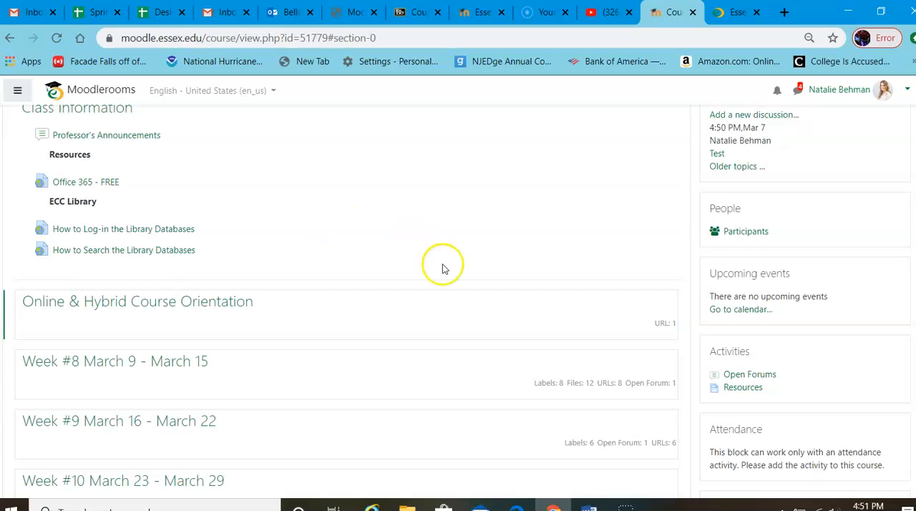
Step: Open the Week #8 March 9 - March 15 section and review its lesson materials down to the Week 8 Discussion
scroll(378, 245, down, 1)
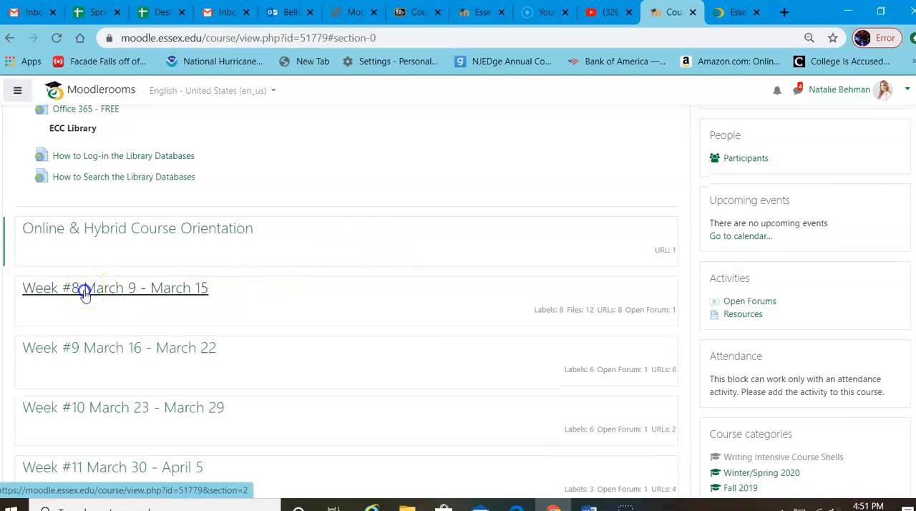
click(83, 290)
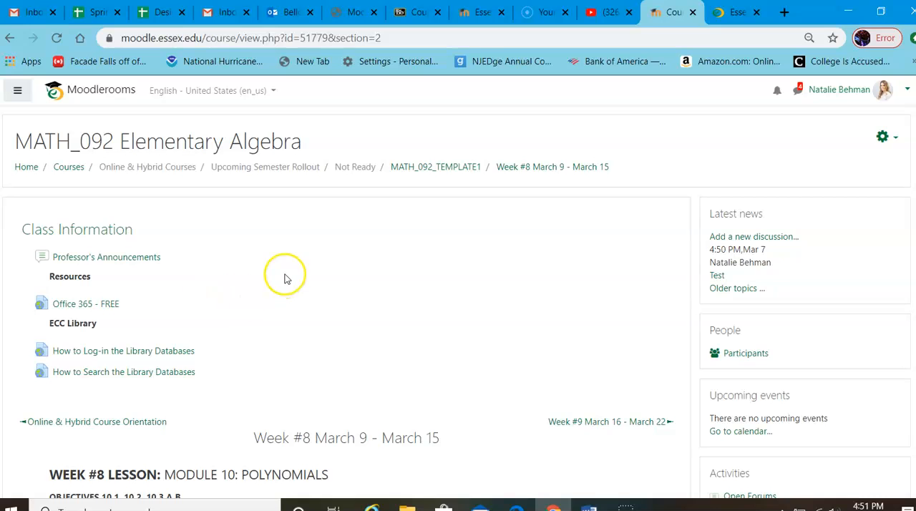
scroll(285, 278, down, 3)
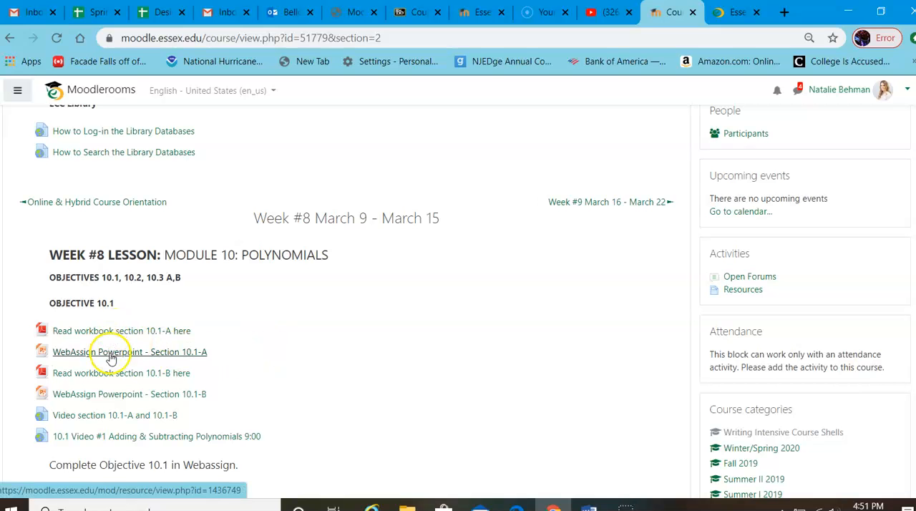
scroll(107, 358, down, 1)
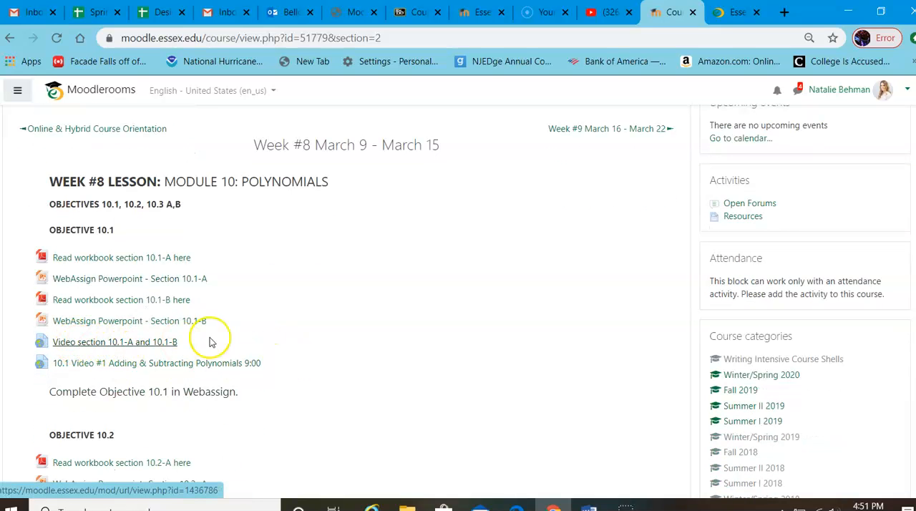
scroll(317, 328, down, 3)
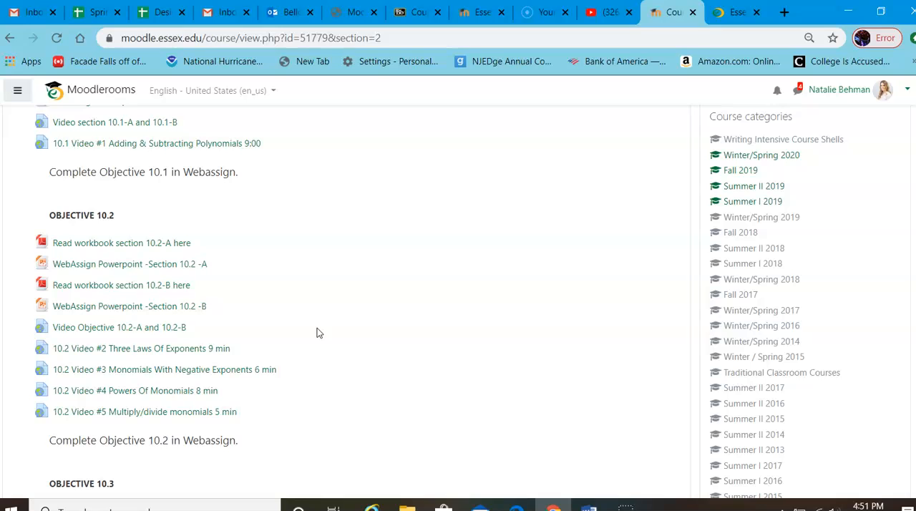
scroll(317, 328, down, 2)
scroll(317, 332, down, 2)
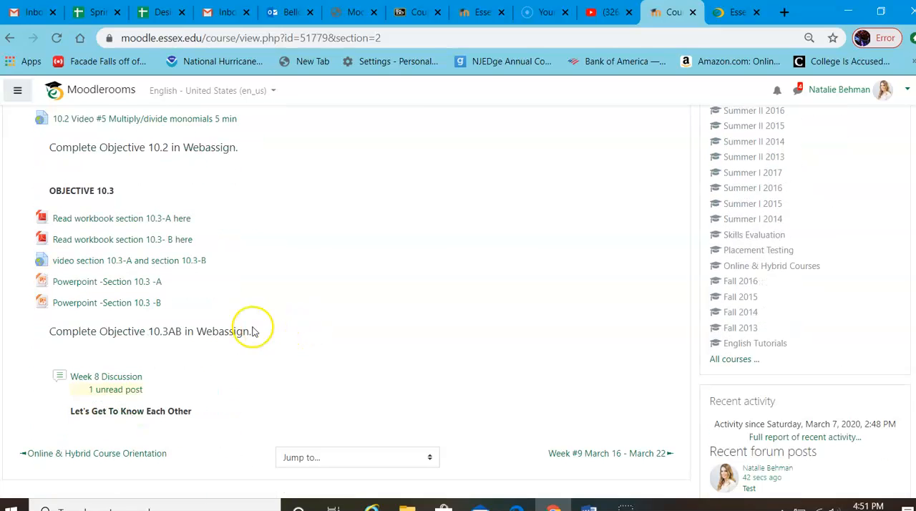
scroll(161, 362, down, 1)
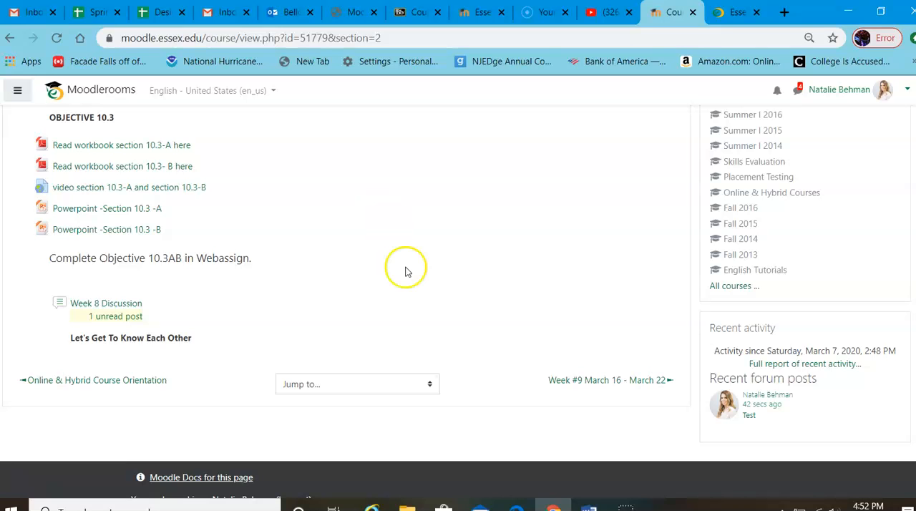
Step: Turn editing on for the MATH_092 course from the Week #8 section page
scroll(397, 248, up, 2)
scroll(393, 249, up, 4)
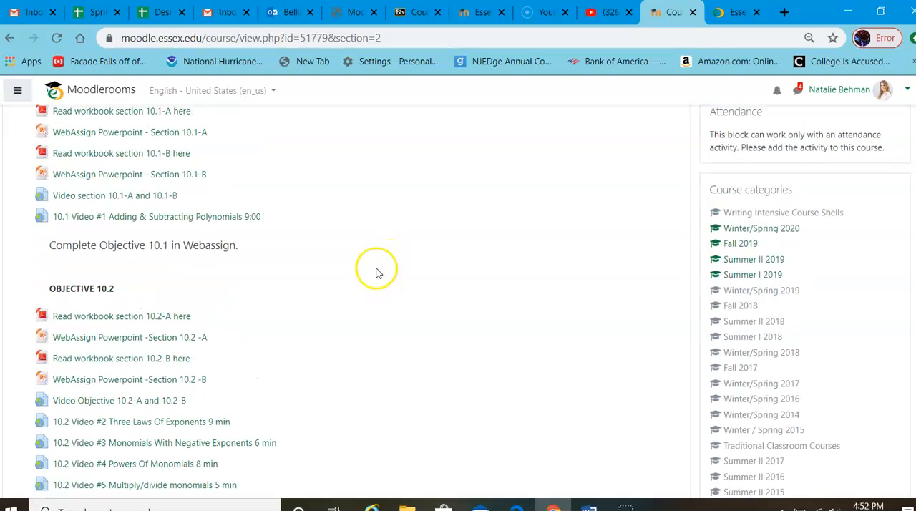
scroll(383, 277, up, 2)
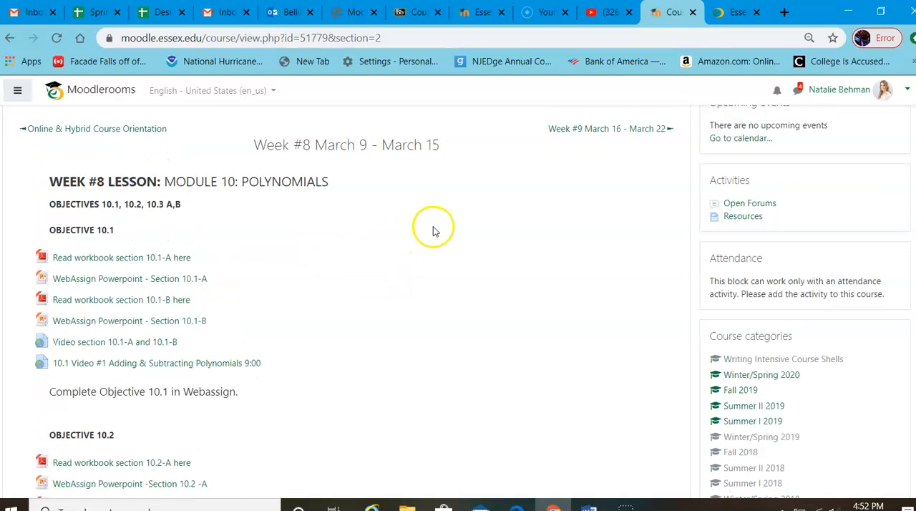
scroll(425, 254, up, 4)
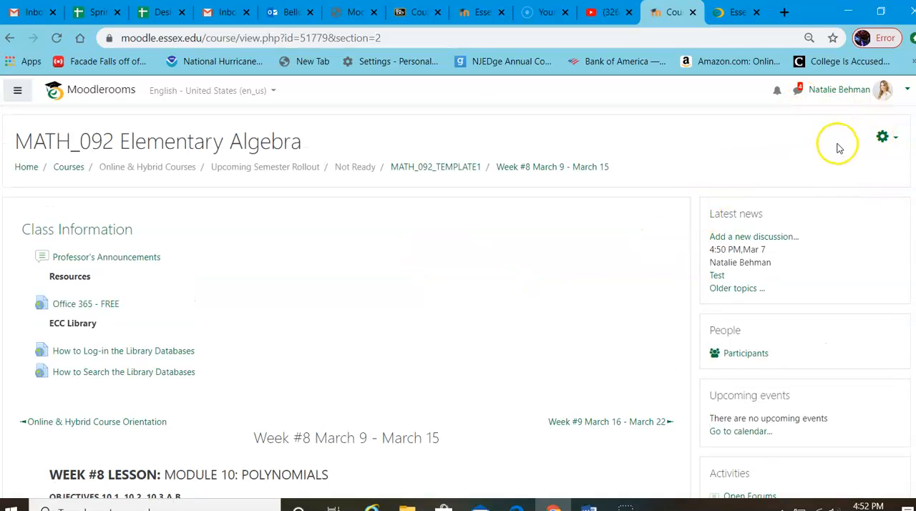
click(893, 141)
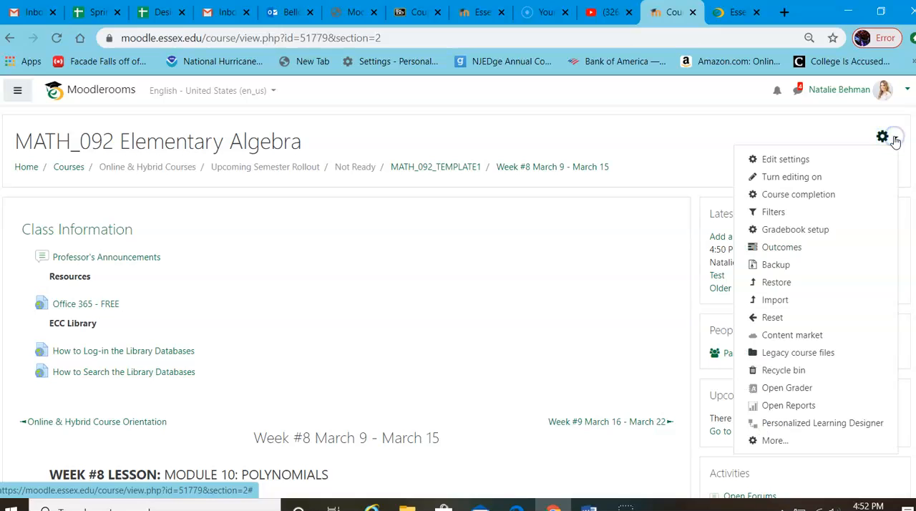
click(794, 179)
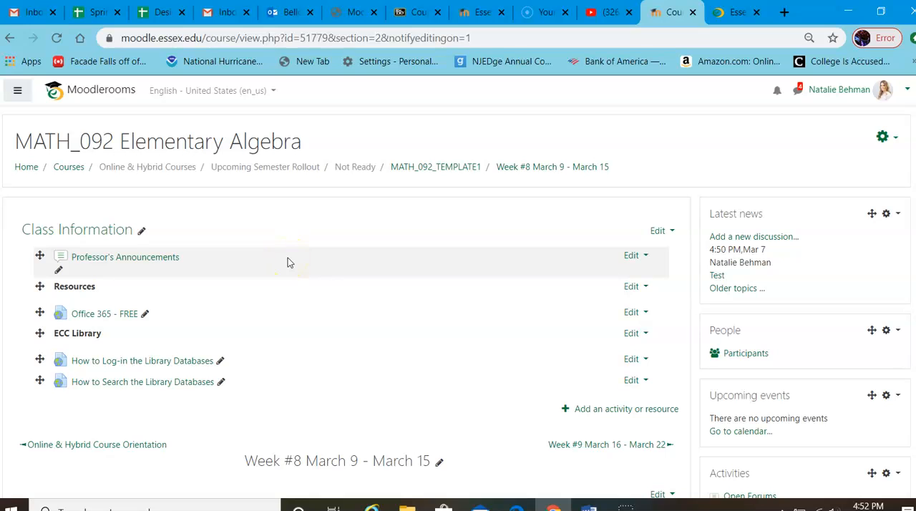
Step: Move the ECC Library label above Office 365 - FREE in Class Information and return it below that link
scroll(288, 263, down, 3)
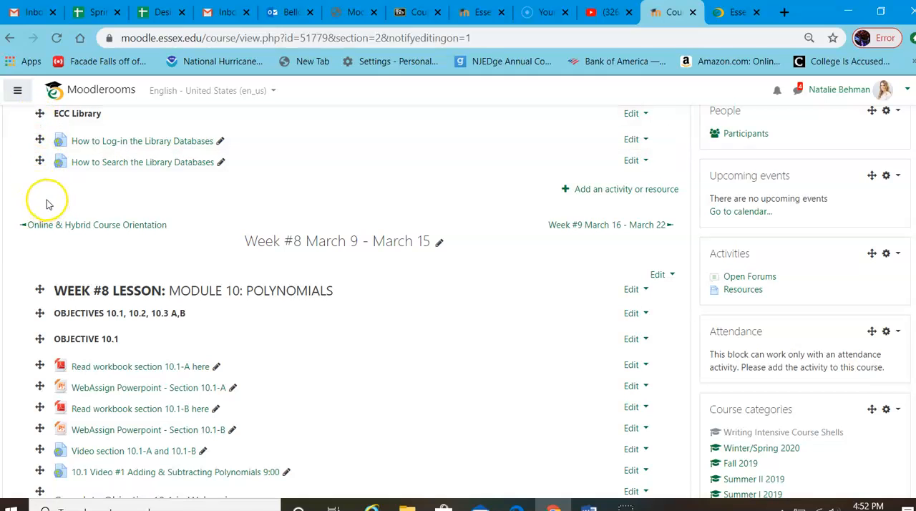
scroll(46, 202, up, 3)
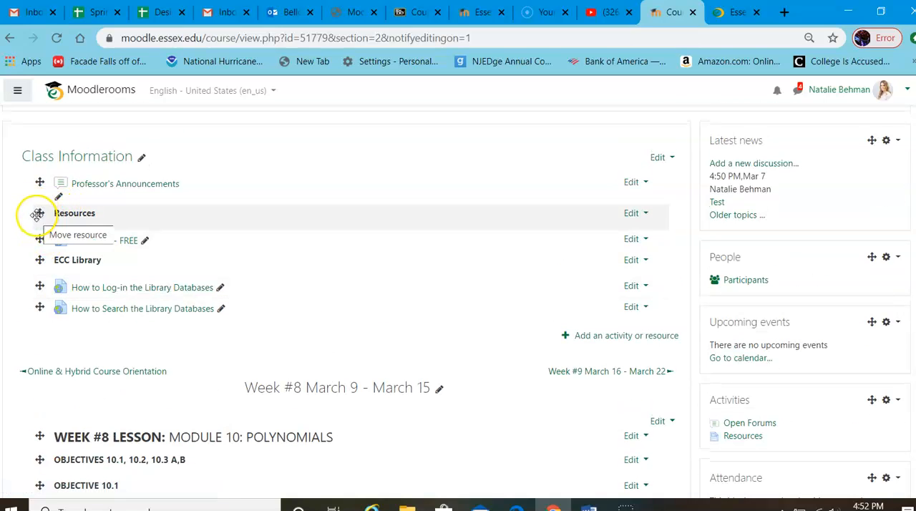
drag(38, 258, 34, 234)
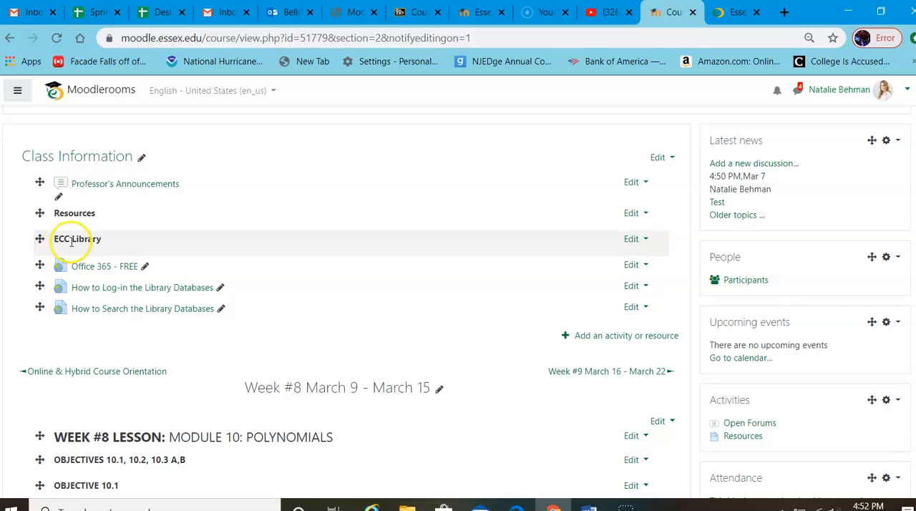
drag(39, 240, 40, 271)
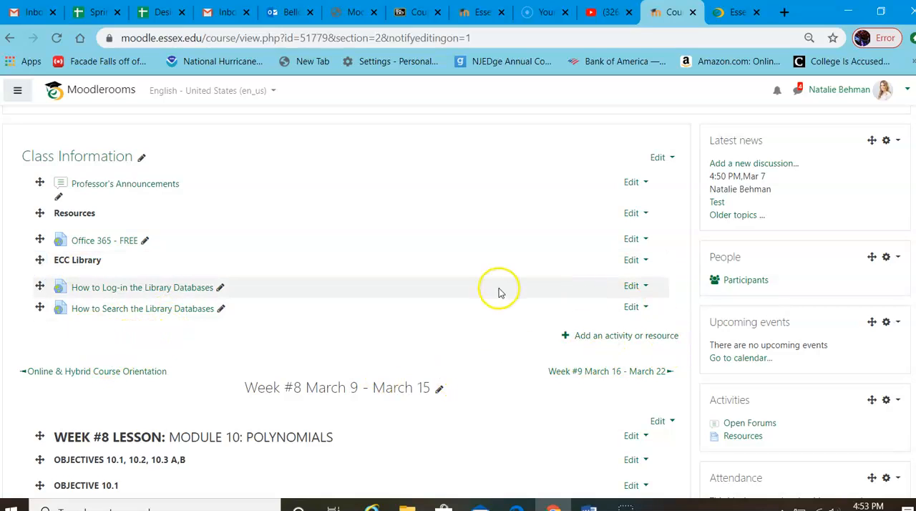
Step: Add a new URL resource to the Class Information section and name it "Essex County College"
click(617, 336)
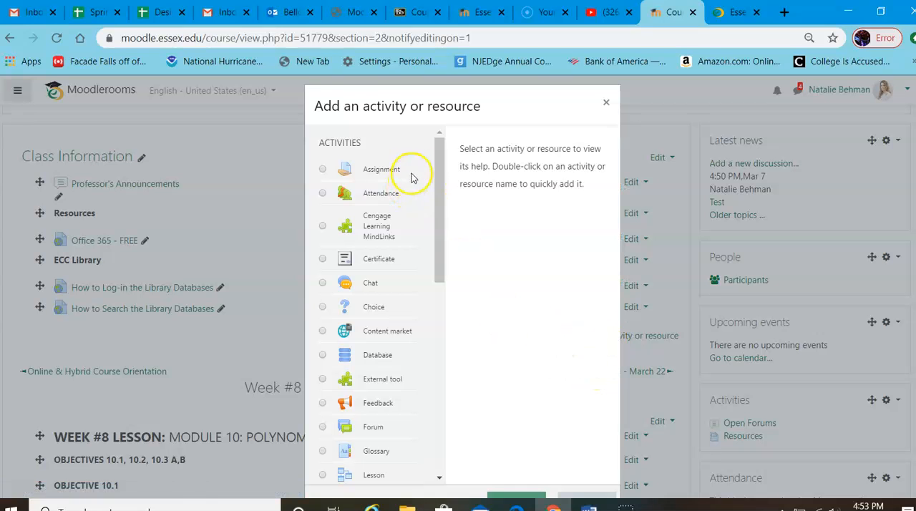
drag(440, 151, 434, 383)
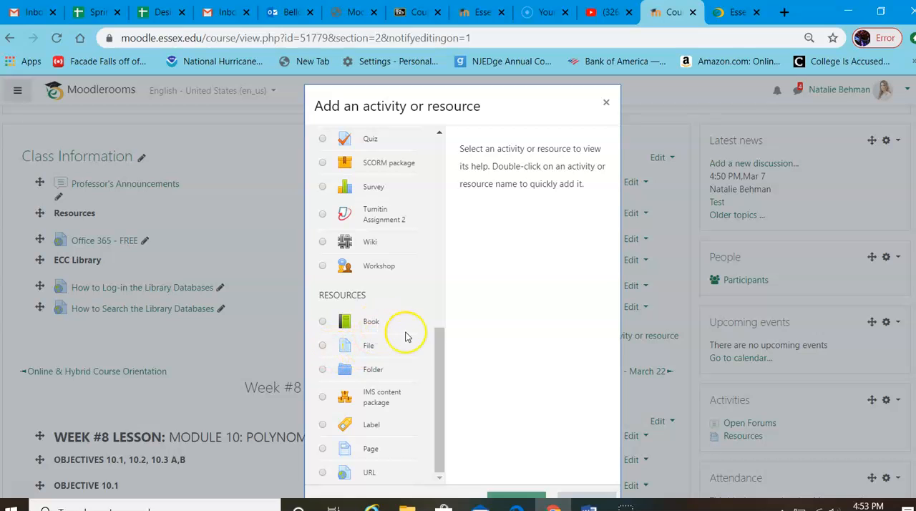
scroll(412, 390, down, 2)
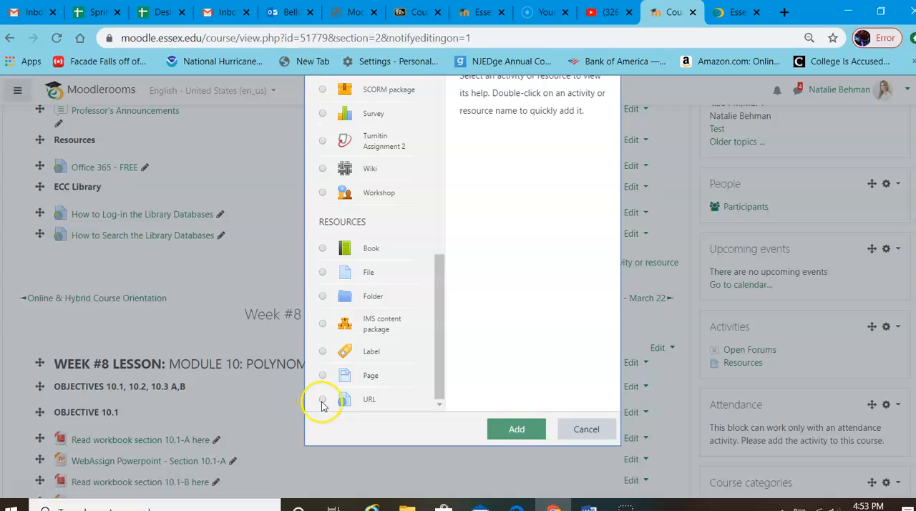
click(322, 400)
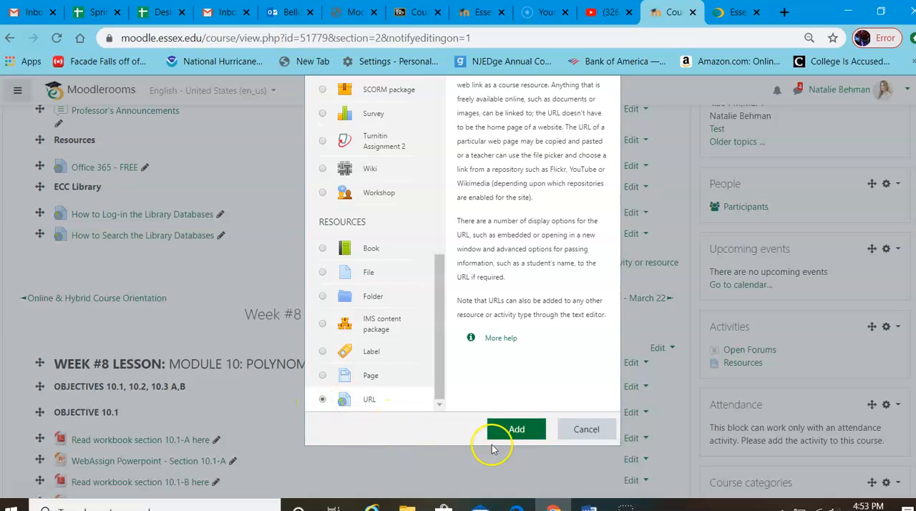
click(523, 431)
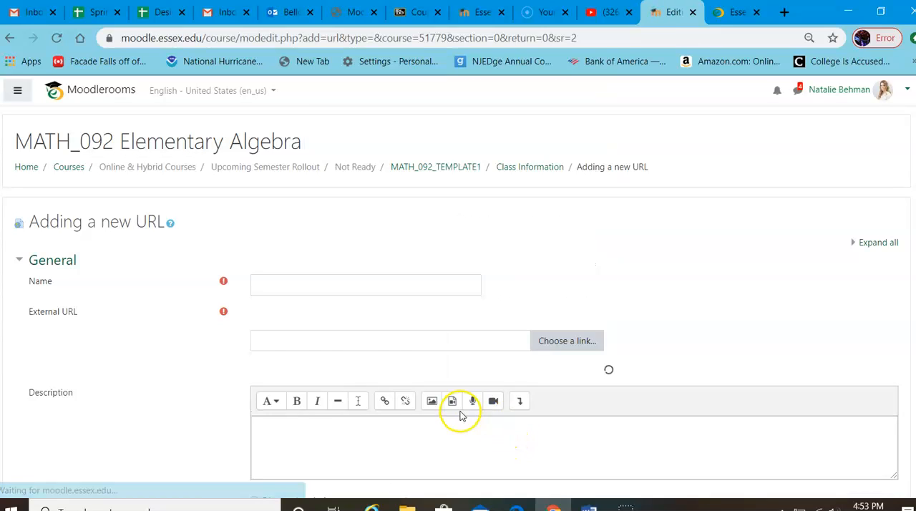
click(283, 284)
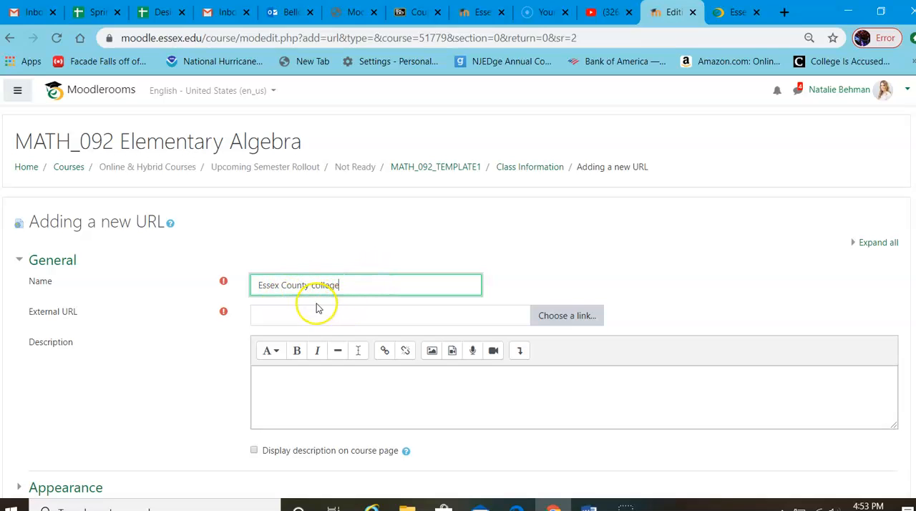
click(315, 288)
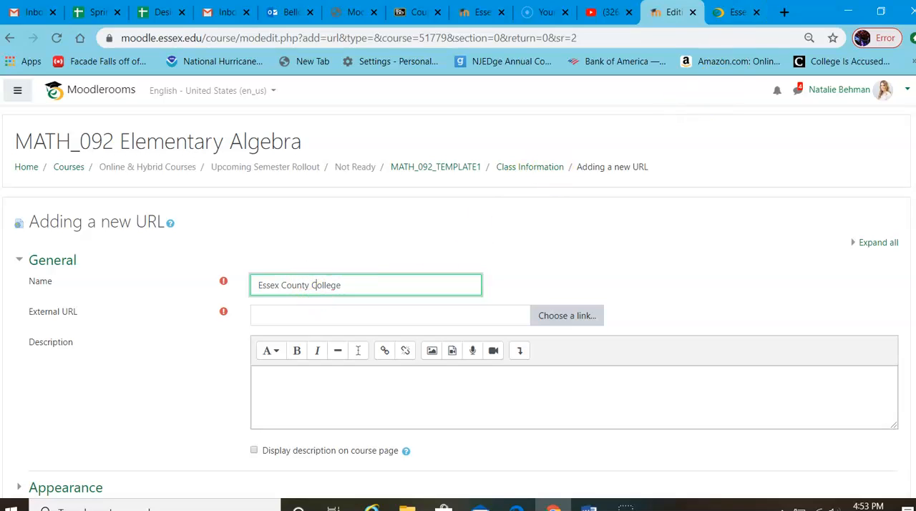
click(736, 12)
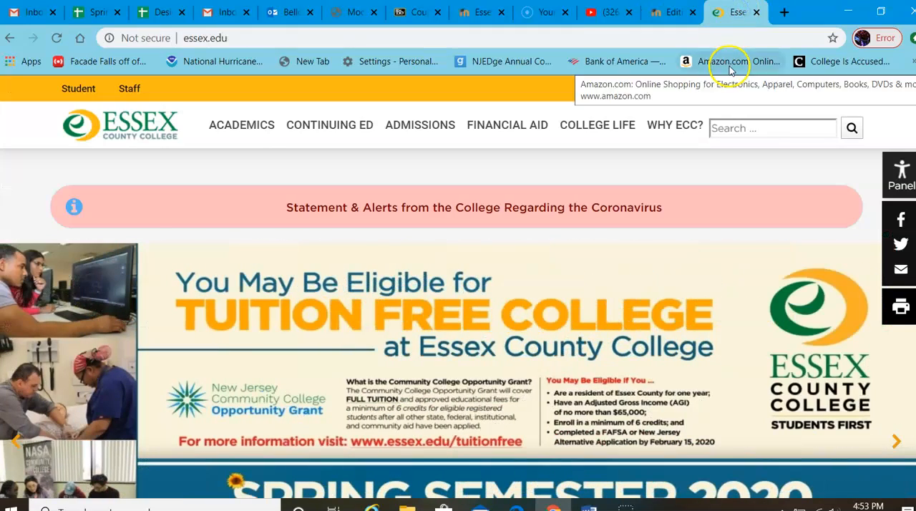
click(263, 30)
drag(231, 39, 173, 37)
right_click(192, 39)
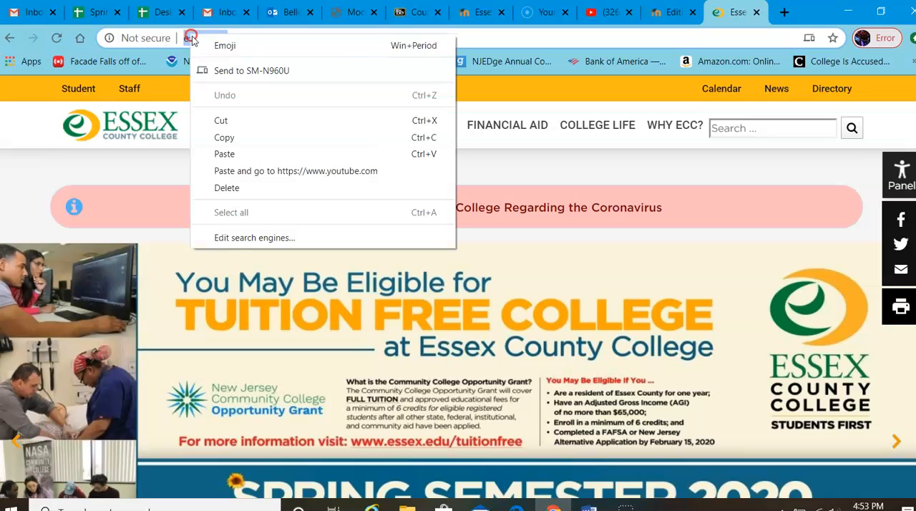
click(264, 139)
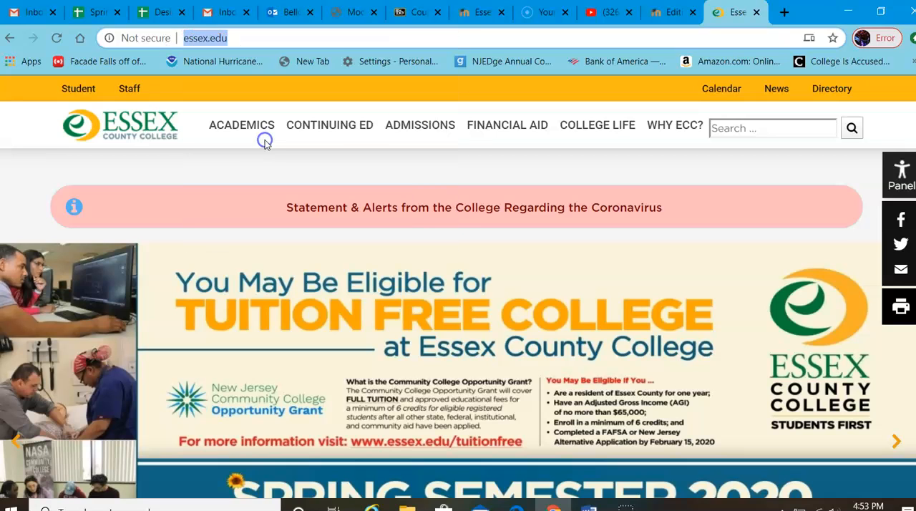
click(484, 13)
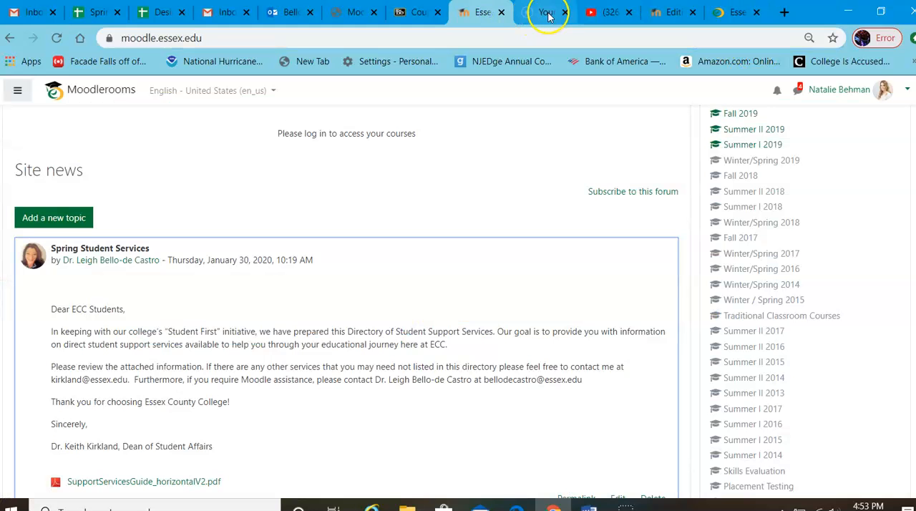
click(653, 13)
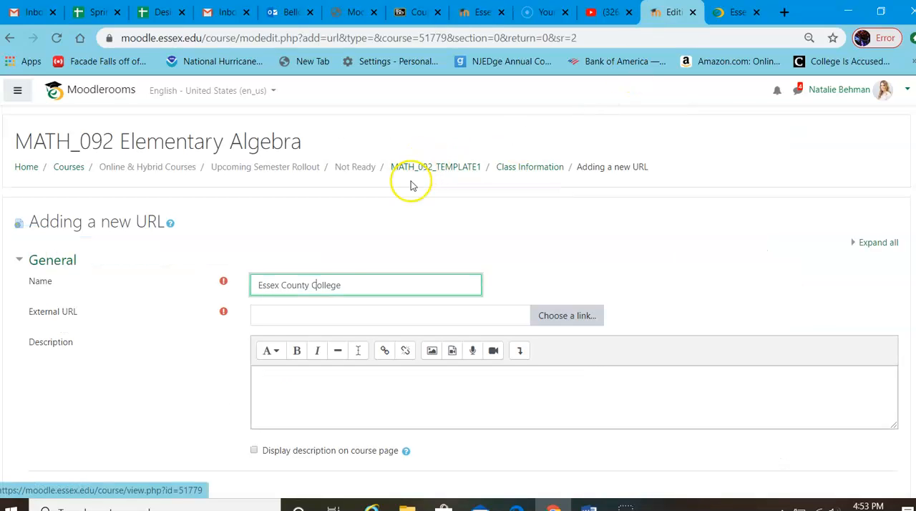
right_click(280, 318)
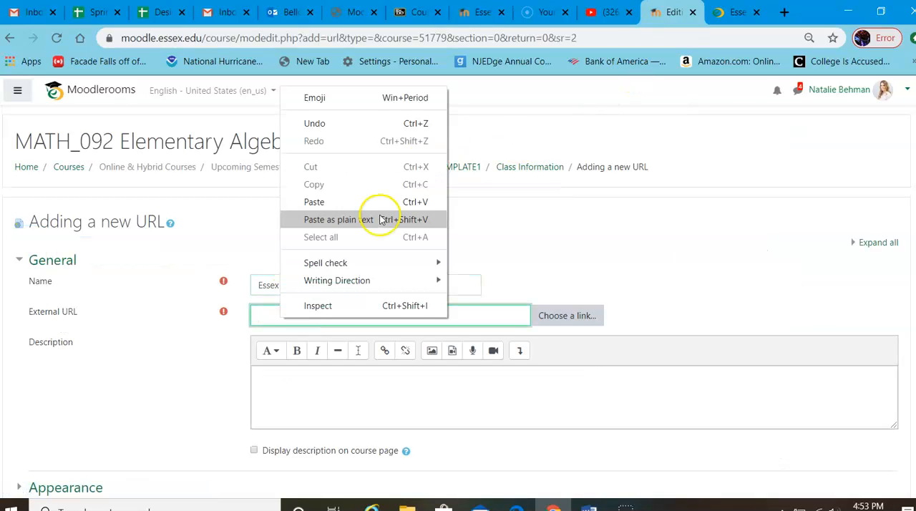
click(363, 202)
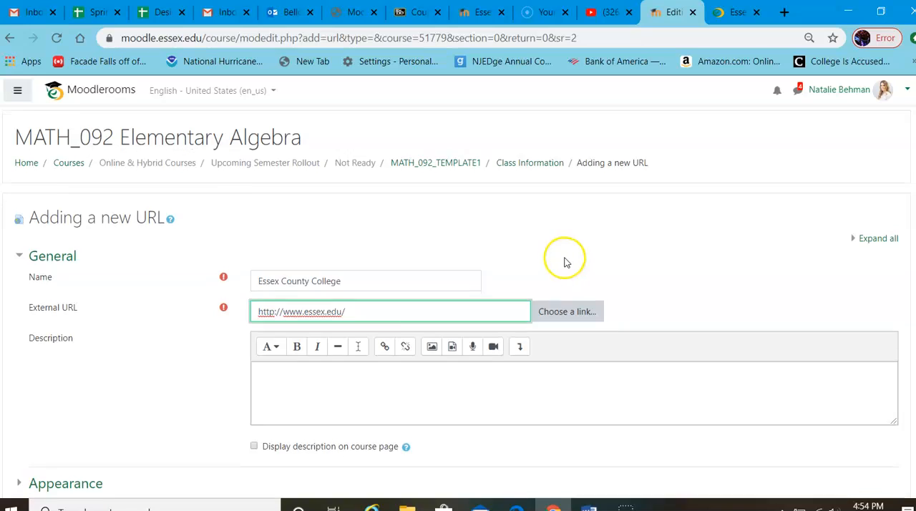
Step: Try the In pop-up display for the new URL resource, and set its Display appearance to Embed
scroll(563, 266, down, 3)
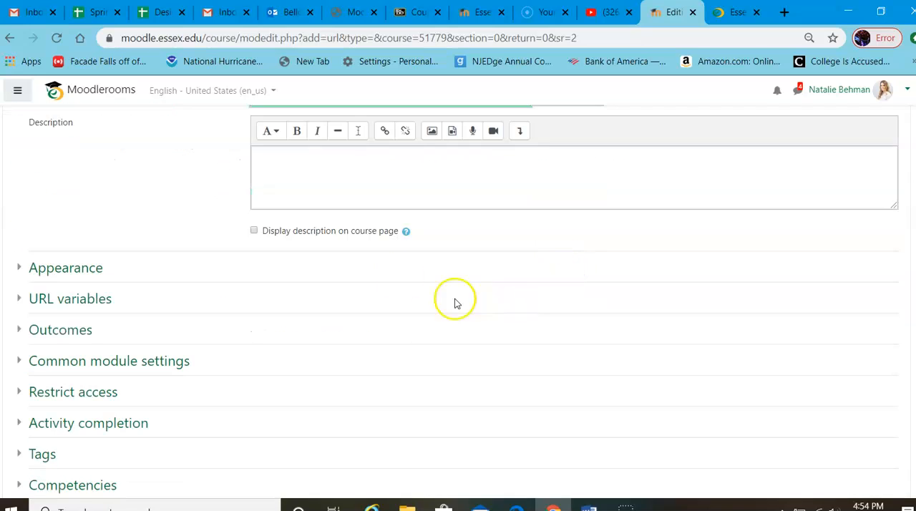
click(92, 267)
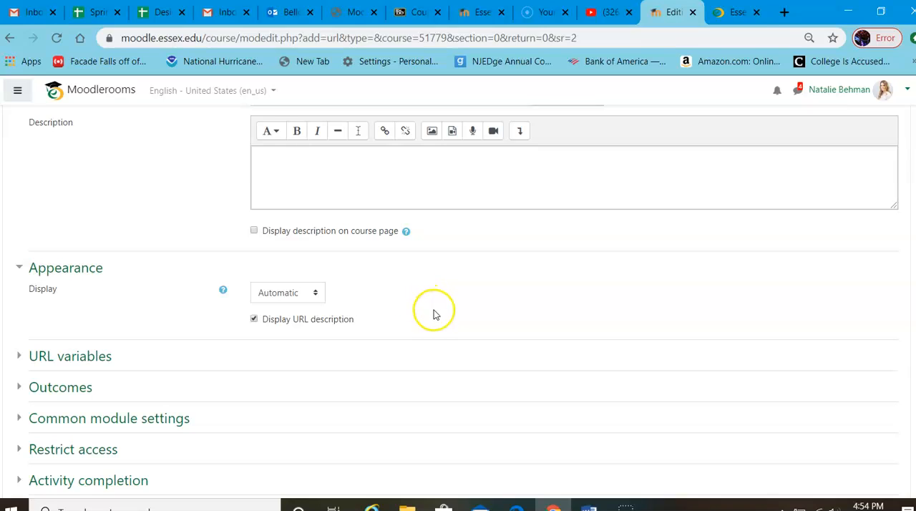
click(299, 295)
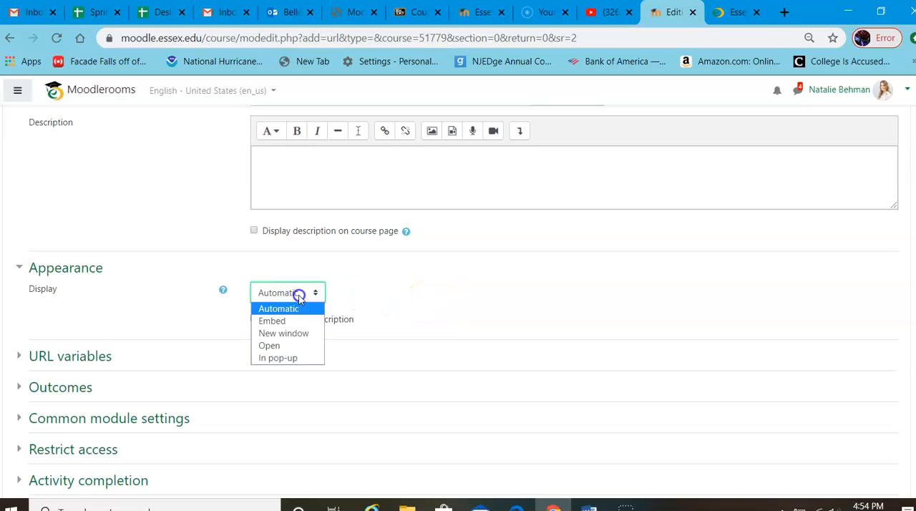
click(283, 358)
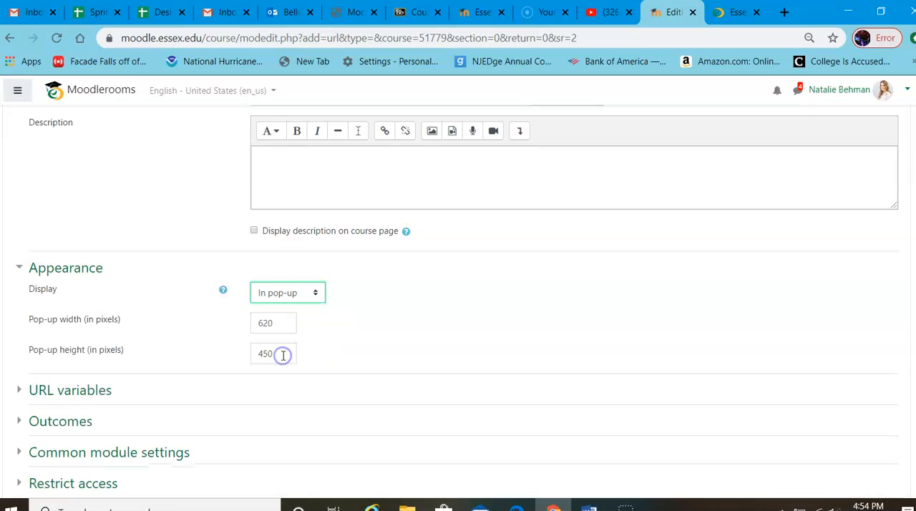
click(298, 293)
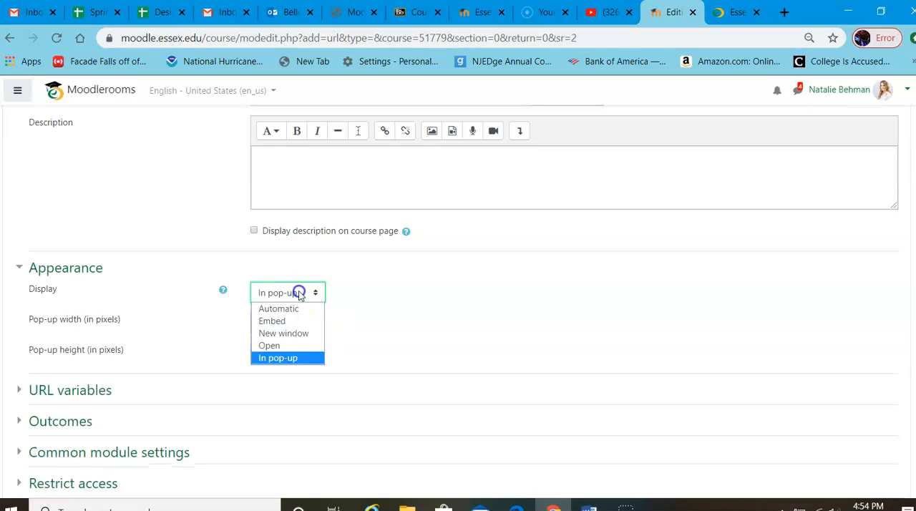
click(276, 321)
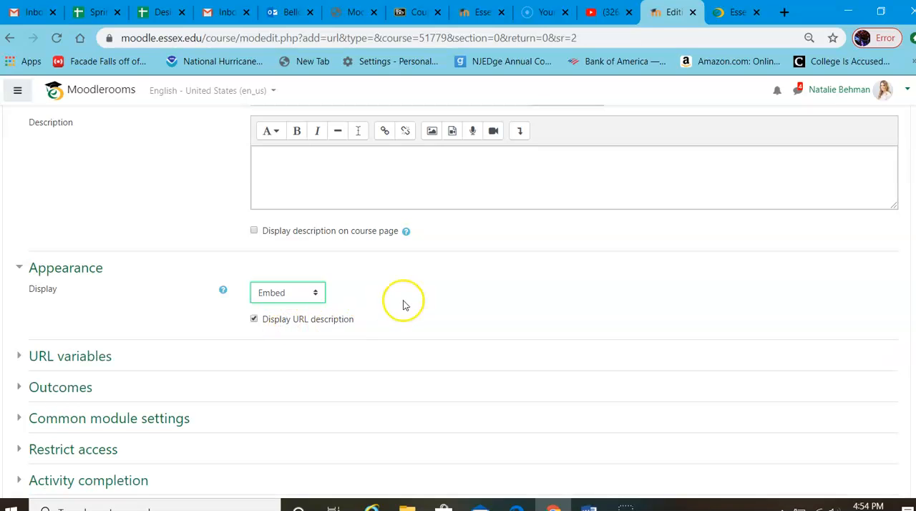
Step: Save and display the Essex County College URL resource, and return to the Class Information section
scroll(417, 292, down, 3)
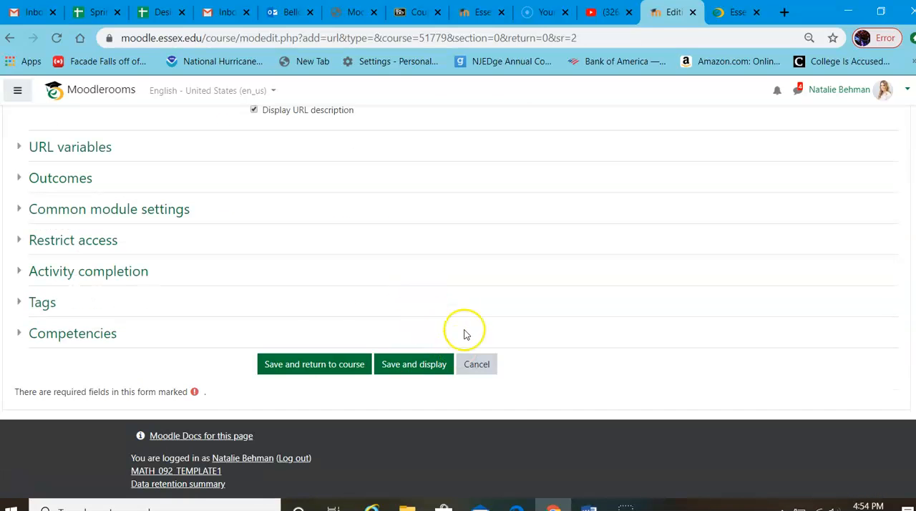
click(406, 371)
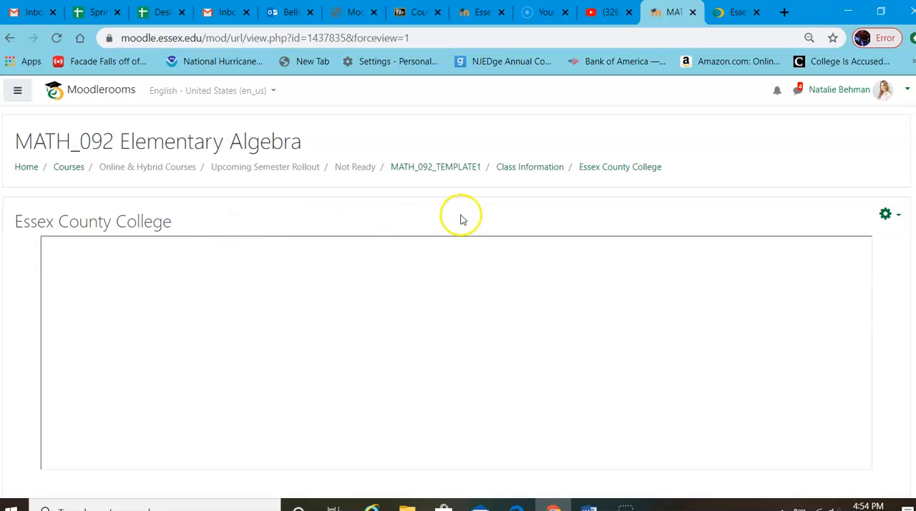
scroll(469, 223, down, 3)
scroll(315, 264, up, 3)
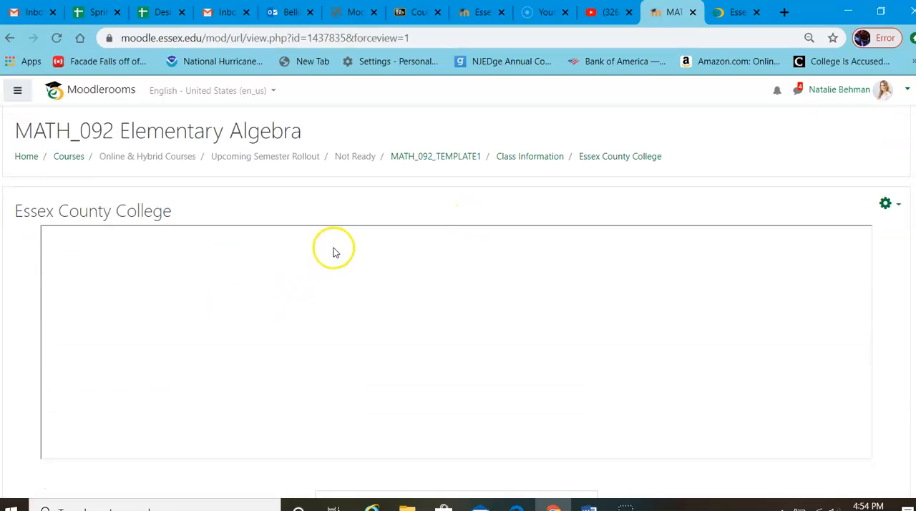
click(519, 169)
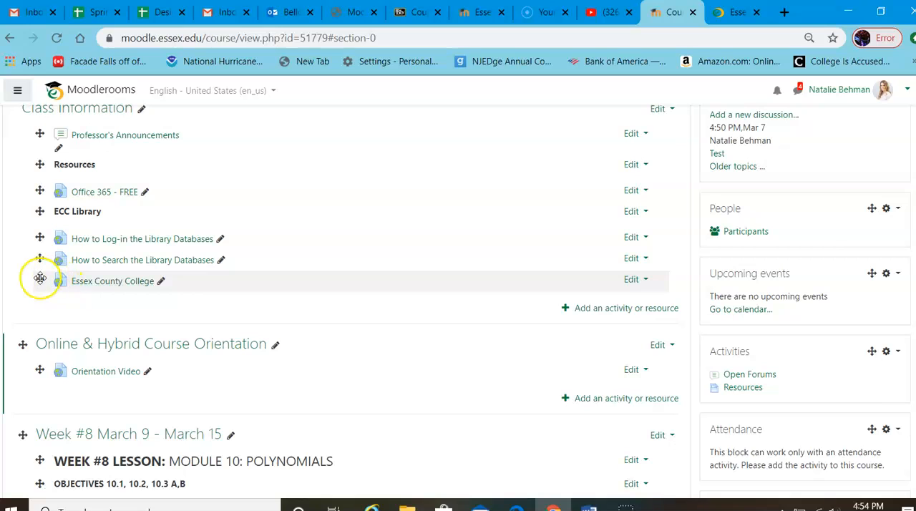
Step: Move the Essex County College link into Online & Hybrid Course Orientation, and return it to Class Information above How to Search the Library Databases
drag(40, 279, 36, 375)
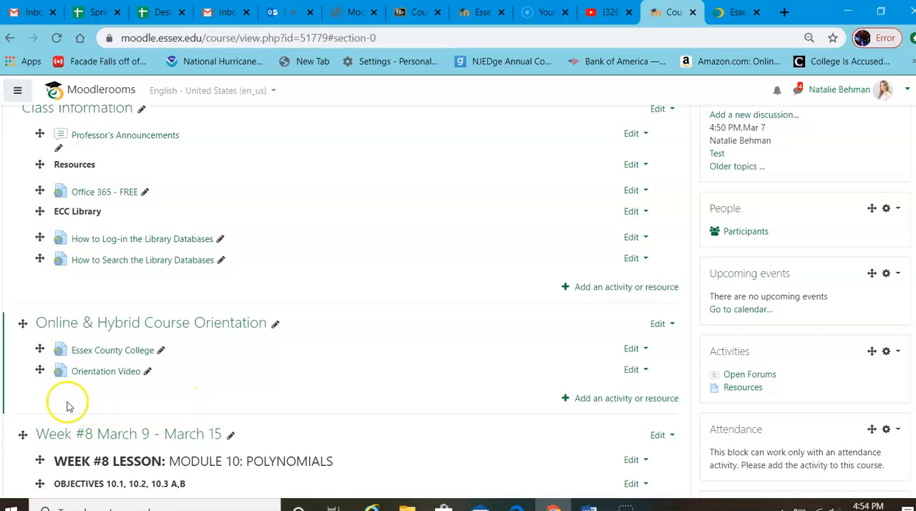
drag(39, 348, 37, 271)
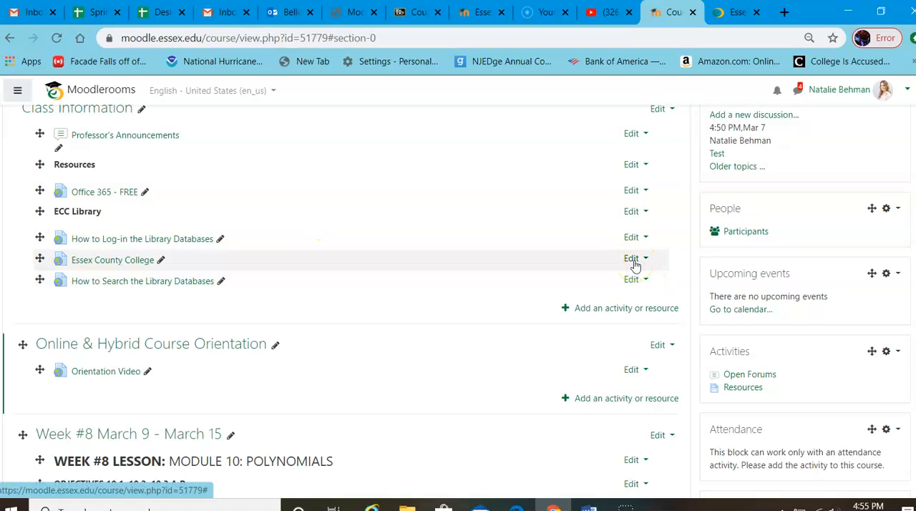
Step: Delete the Essex County College URL resource from the Class Information section
click(633, 260)
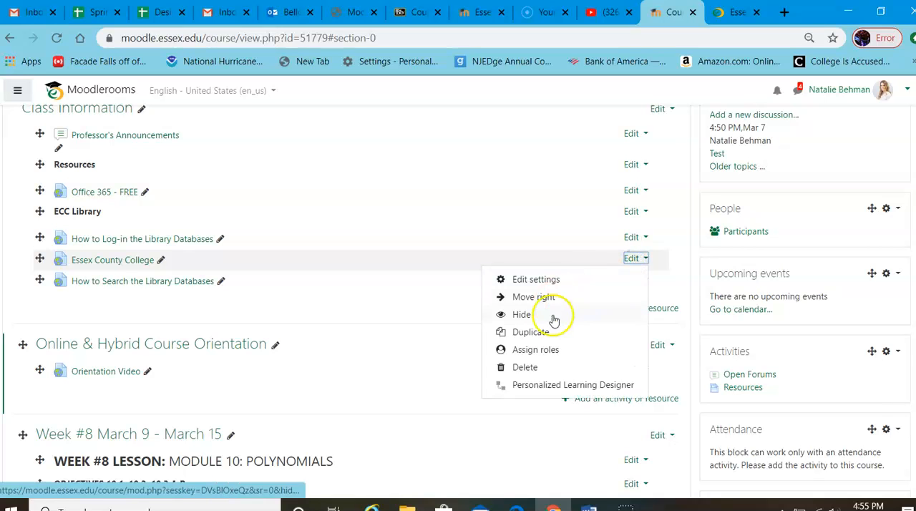
click(526, 368)
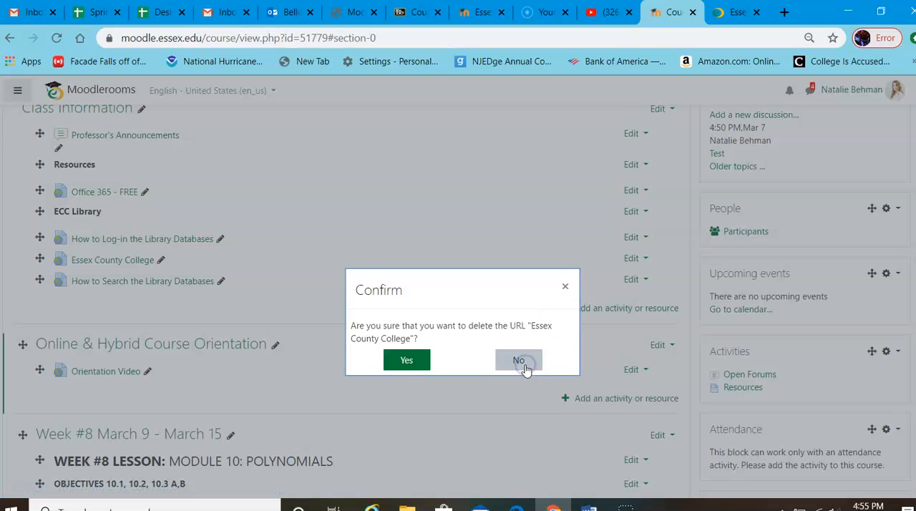
click(404, 362)
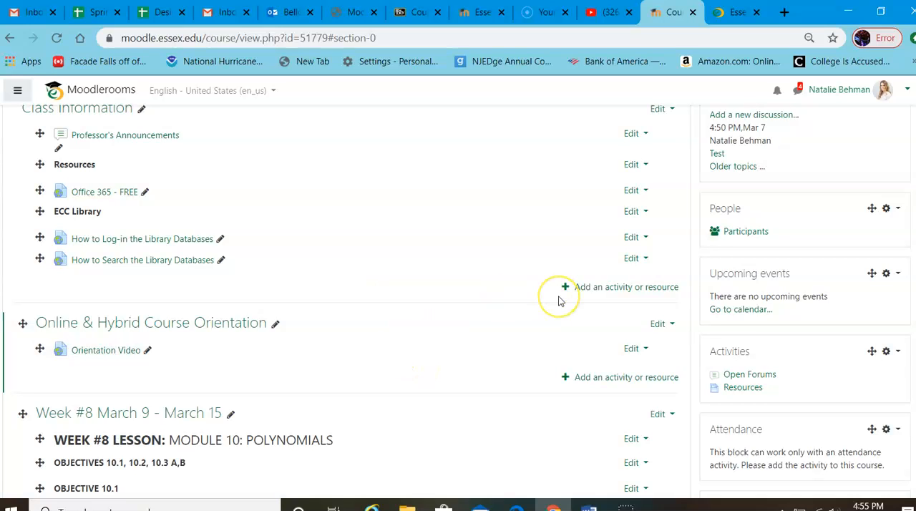
click(617, 293)
click(650, 298)
scroll(501, 258, down, 7)
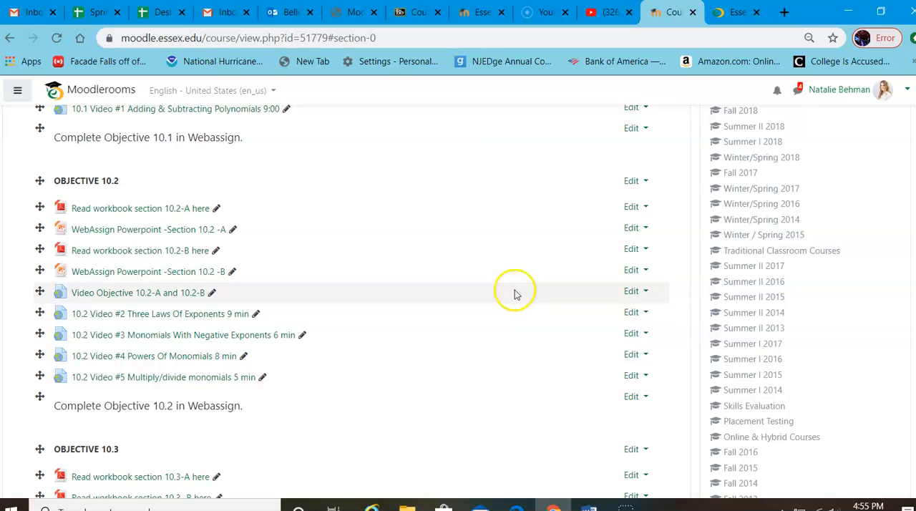
scroll(565, 299, up, 3)
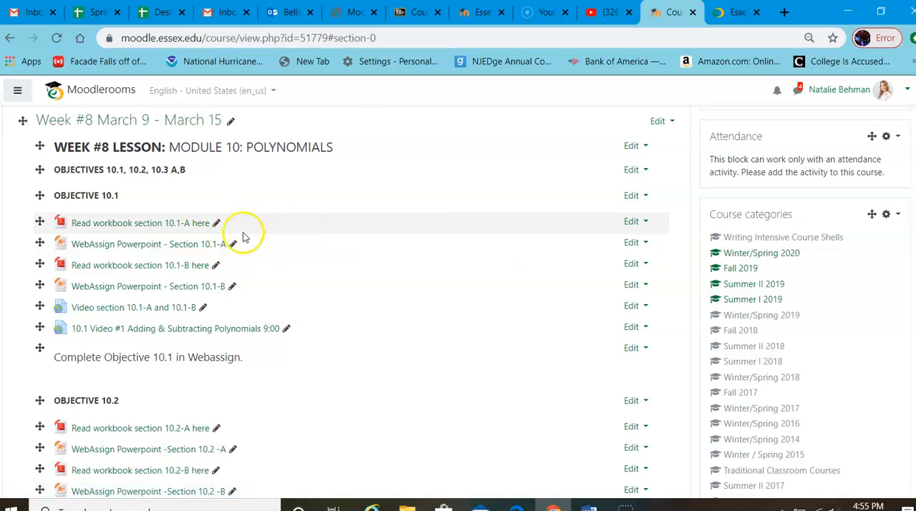
Step: Hide the "Read workbook section 10.1-A here" file in Week #8 from students, and show it again
click(631, 224)
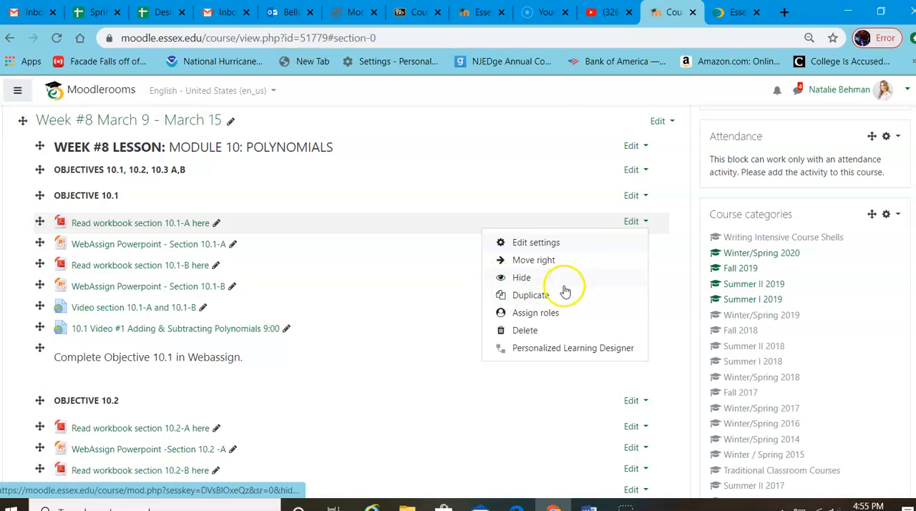
click(523, 281)
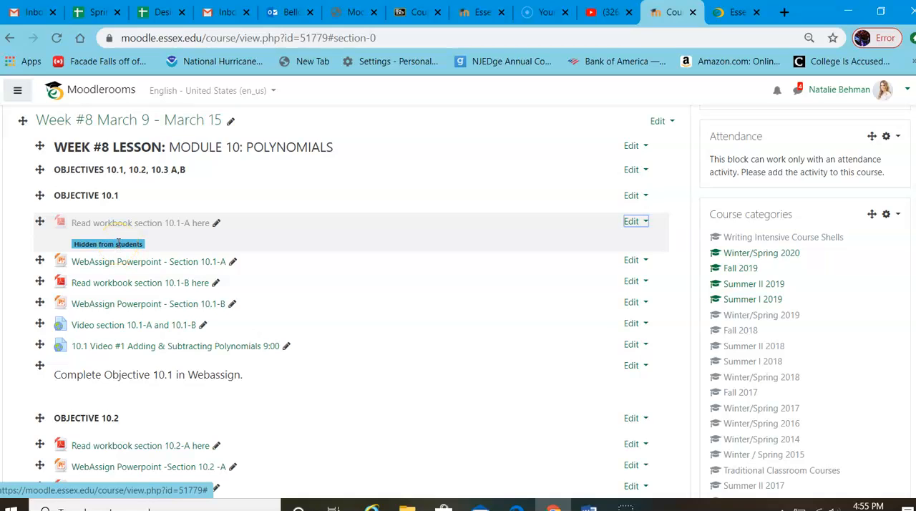
click(633, 222)
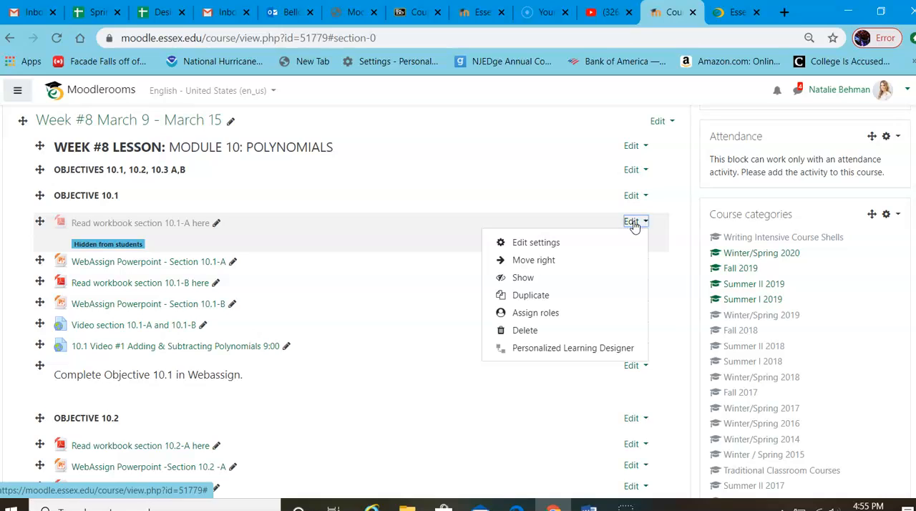
click(524, 279)
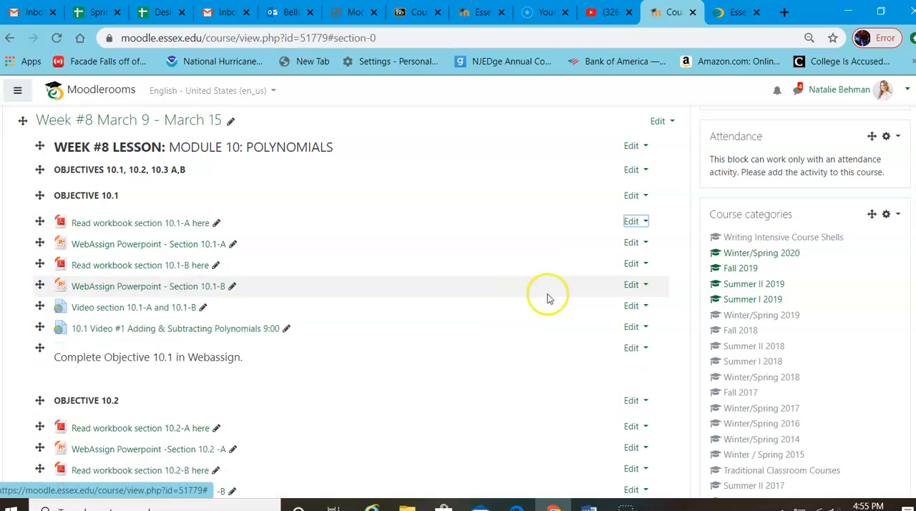
Step: Open the activity chooser for the Online & Hybrid Course Orientation section and examine the Assignment activity's description
scroll(501, 278, down, 5)
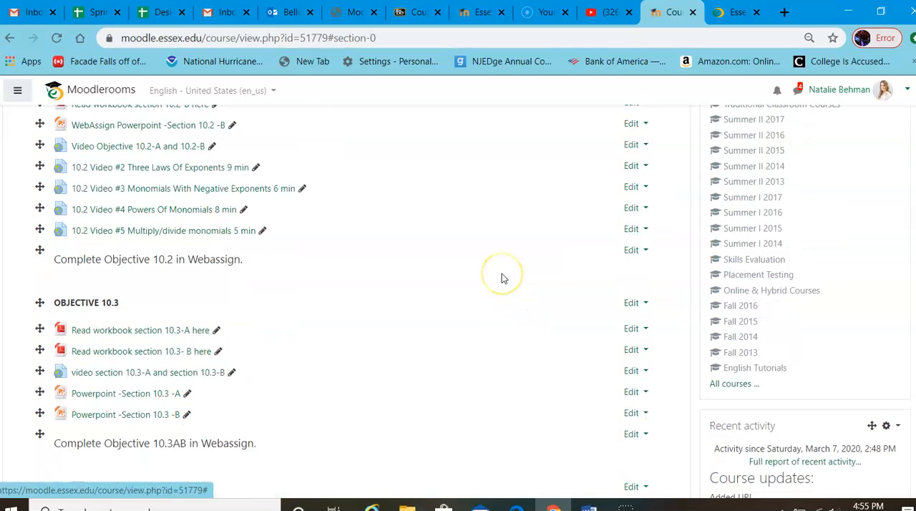
scroll(502, 278, down, 3)
scroll(502, 278, up, 9)
click(504, 281)
scroll(508, 286, down, 2)
scroll(513, 293, up, 3)
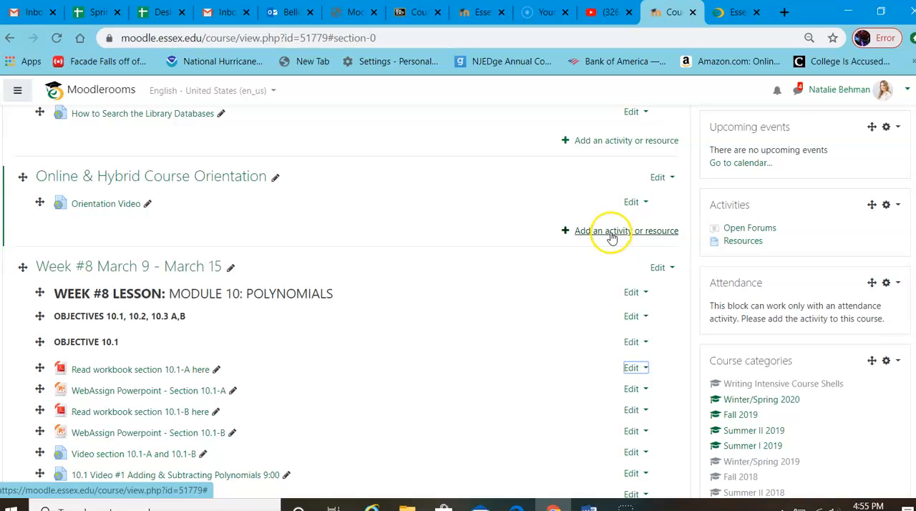
click(612, 232)
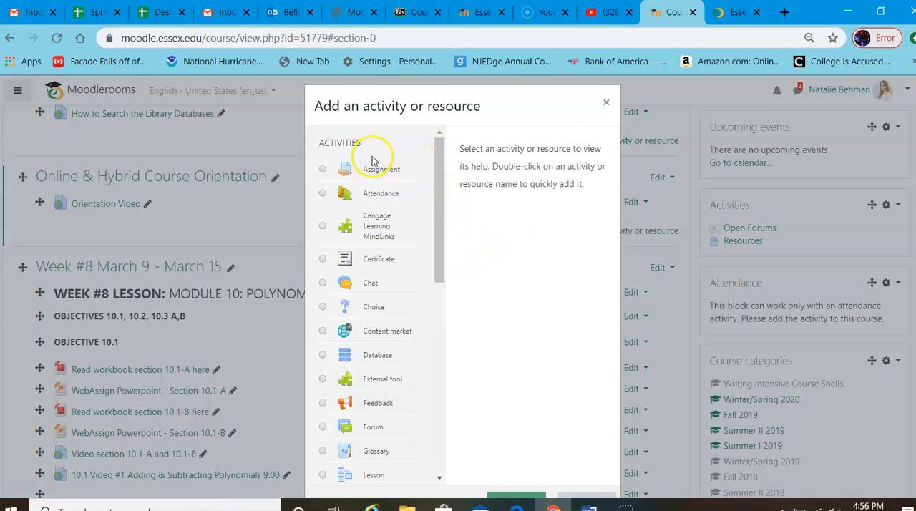
click(326, 173)
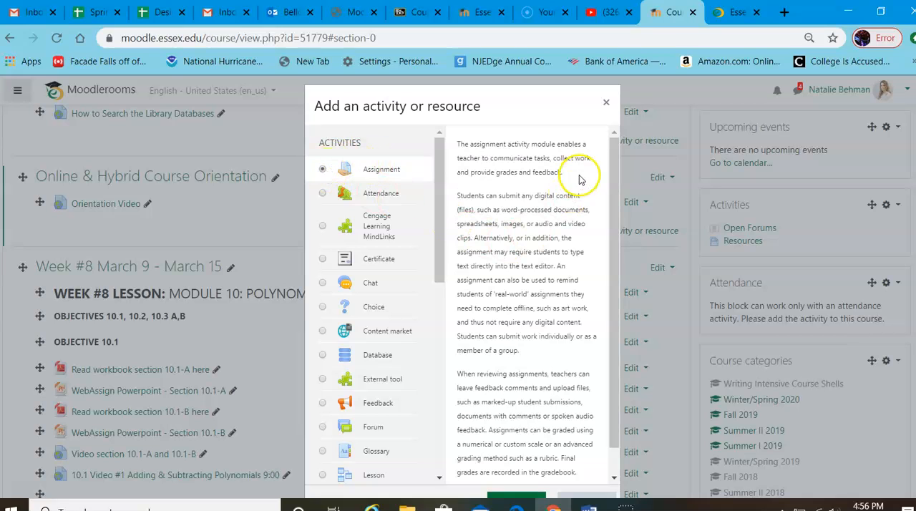
Step: Start adding a Turnitin Assignment 2 activity to the Online & Hybrid Course Orientation section
drag(439, 159, 456, 343)
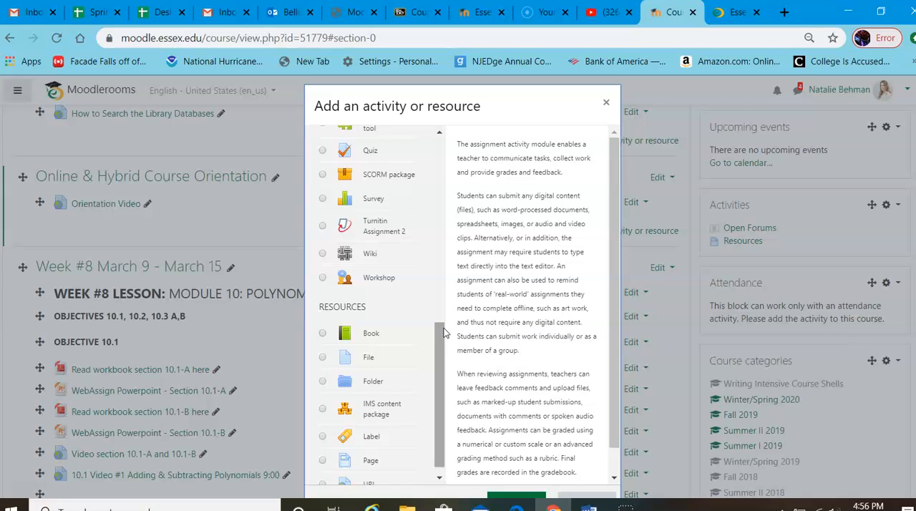
click(323, 228)
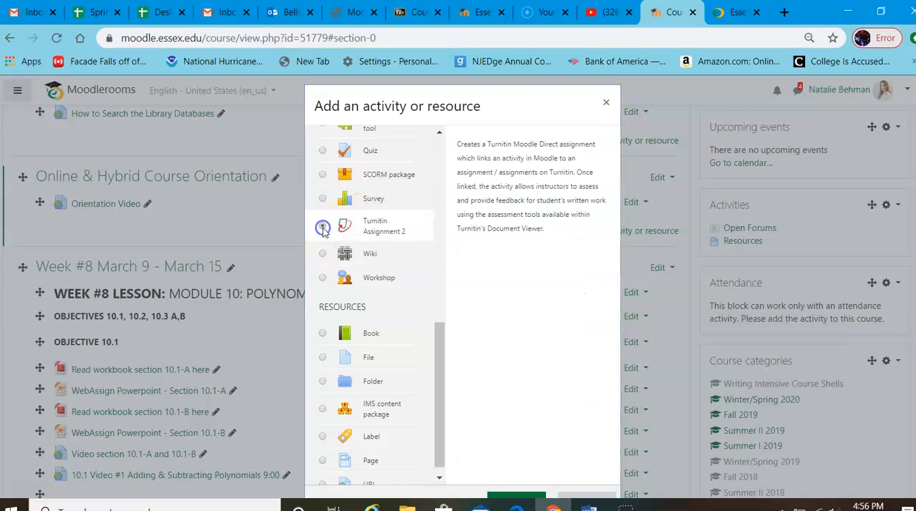
scroll(537, 303, down, 2)
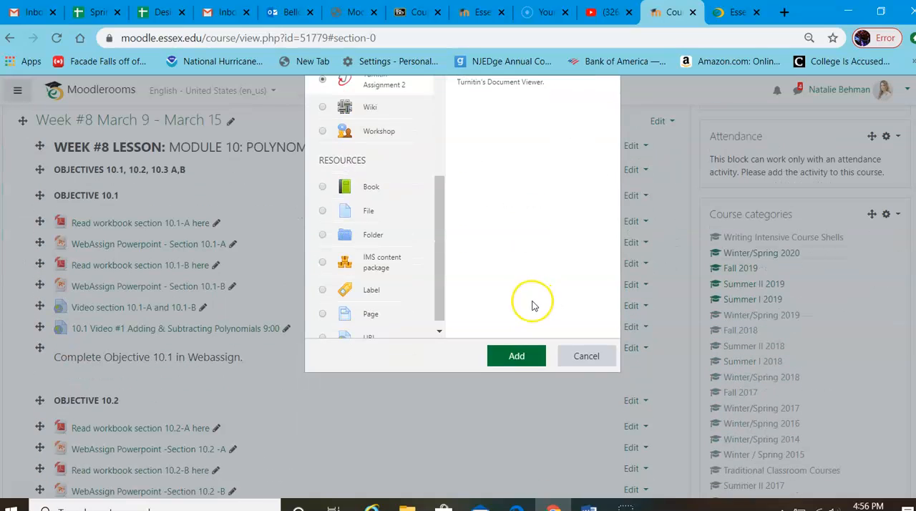
click(516, 360)
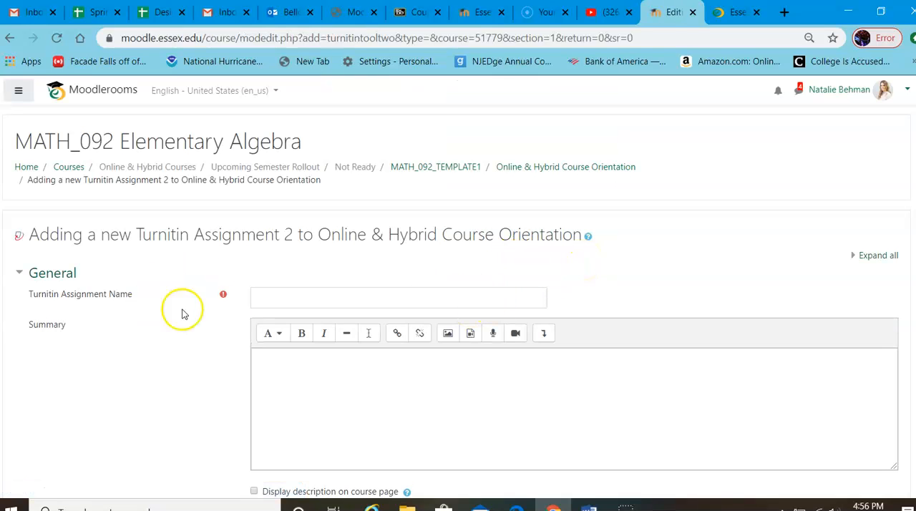
Step: Name the Turnitin assignment "Test" and enter "Take the test" as its summary
click(299, 295)
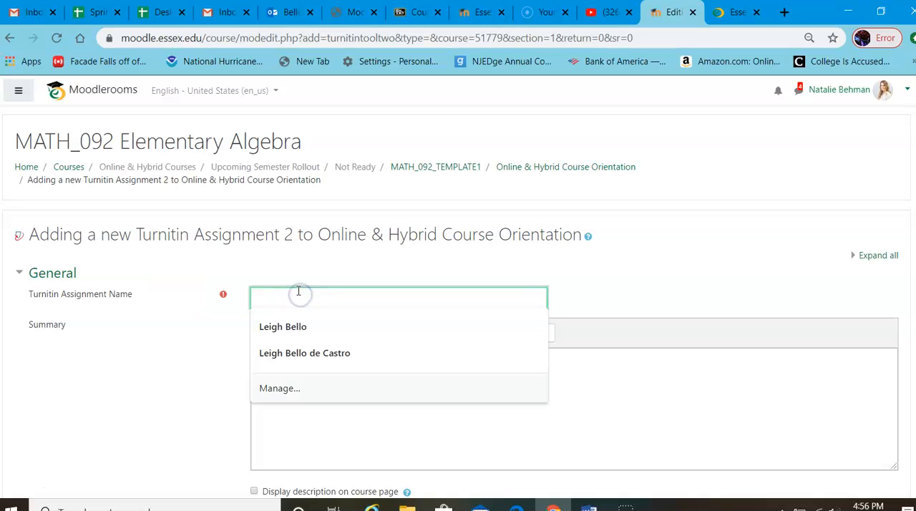
text(Test)
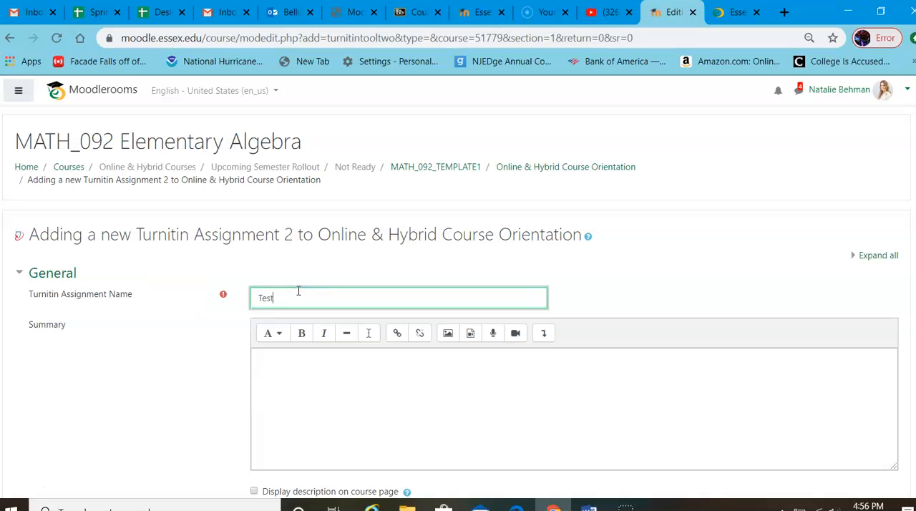
key(Tab)
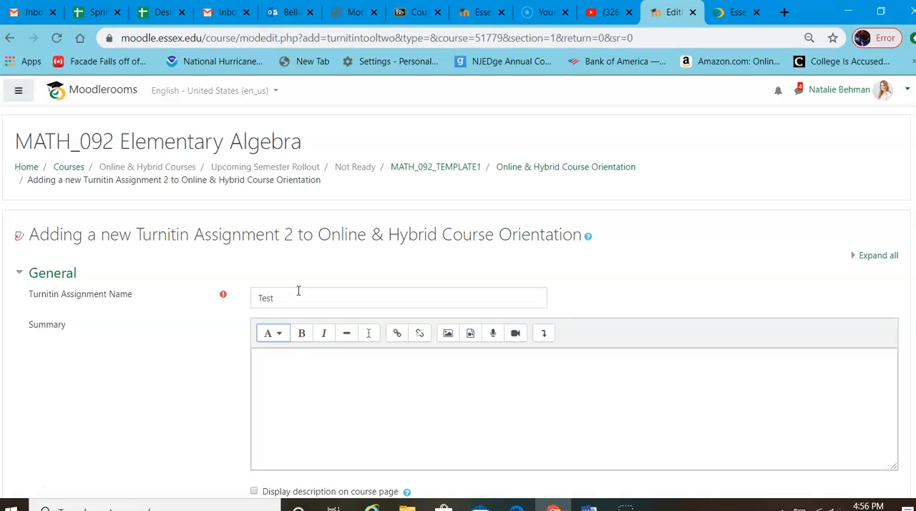
click(285, 372)
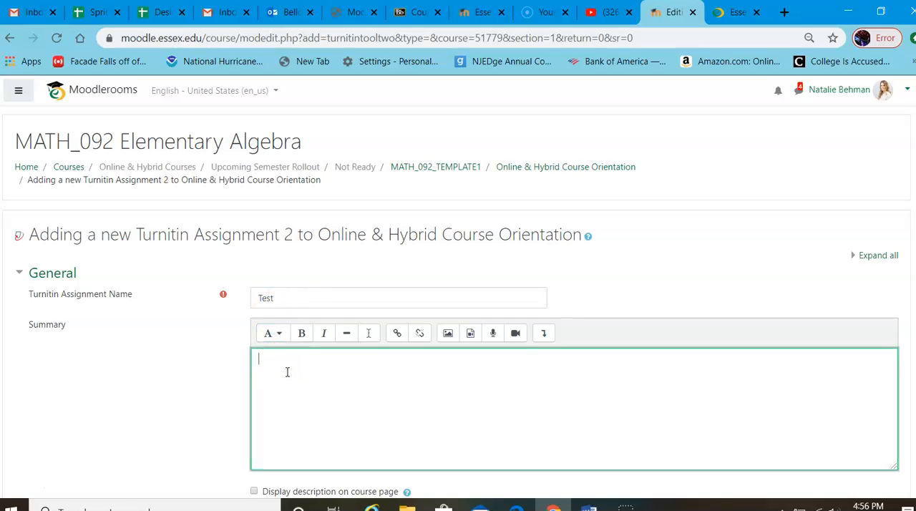
text(Take the test)
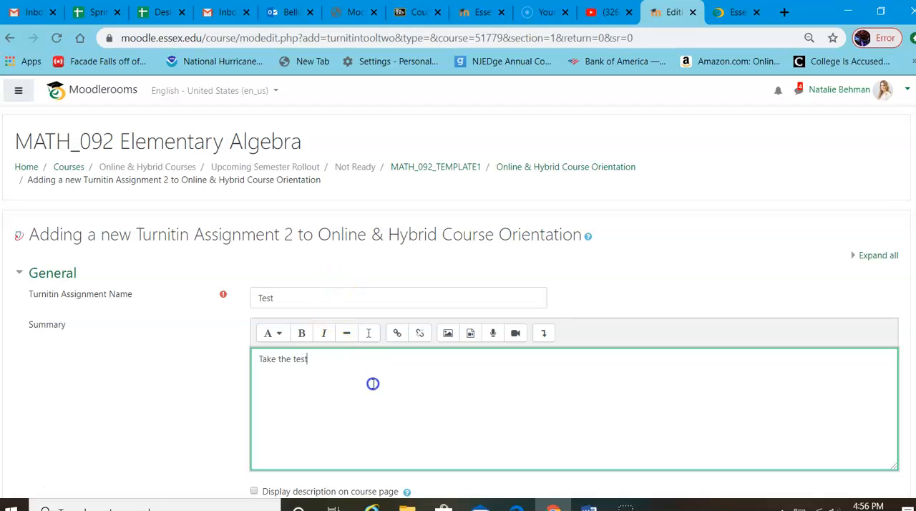
Step: Review the assignment's submission, date and marks settings, and save it with the defaults, returning to the course
scroll(370, 383, down, 3)
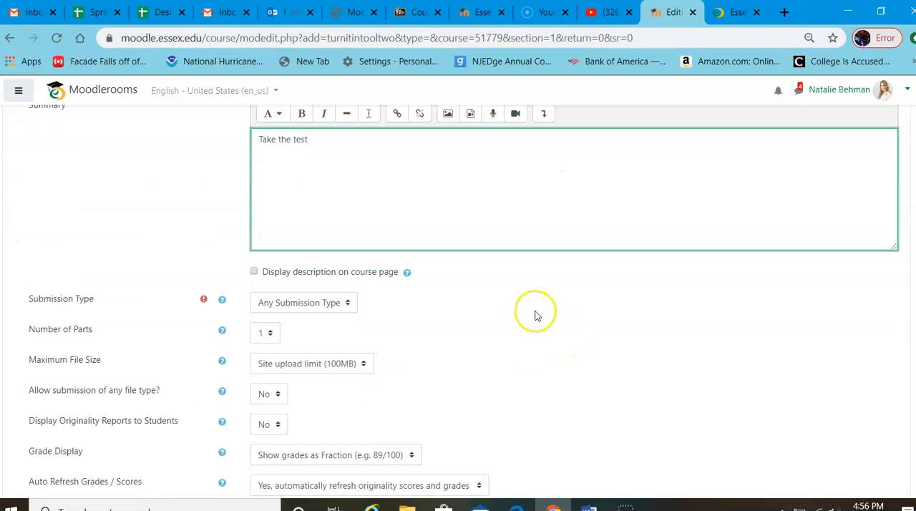
scroll(489, 320, down, 1)
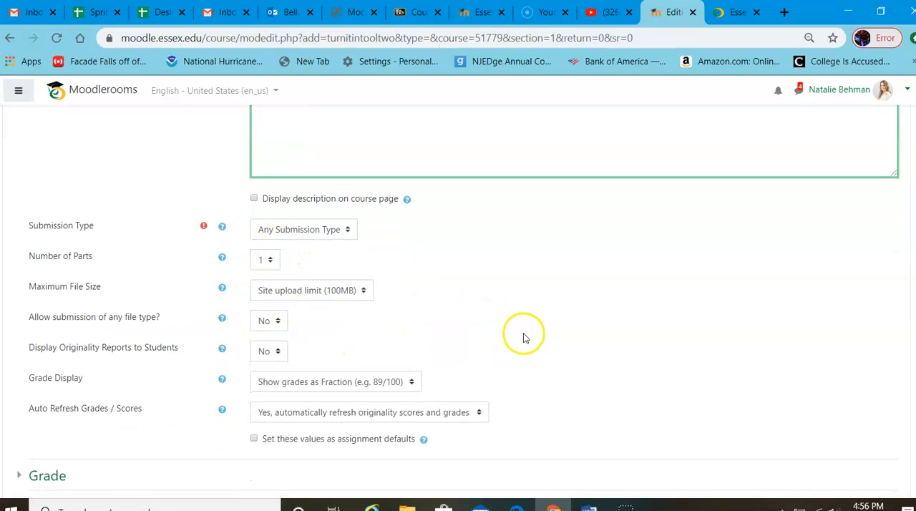
scroll(469, 334, down, 1)
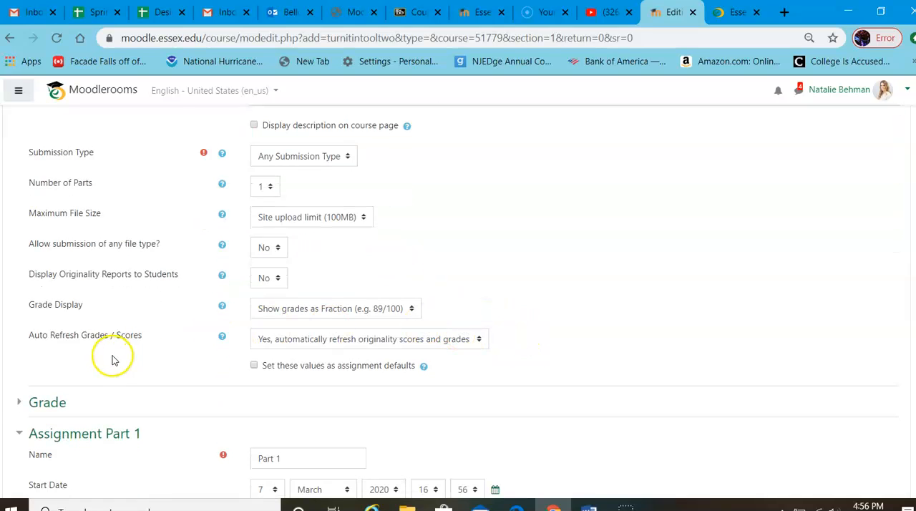
scroll(572, 313, down, 3)
scroll(573, 318, down, 1)
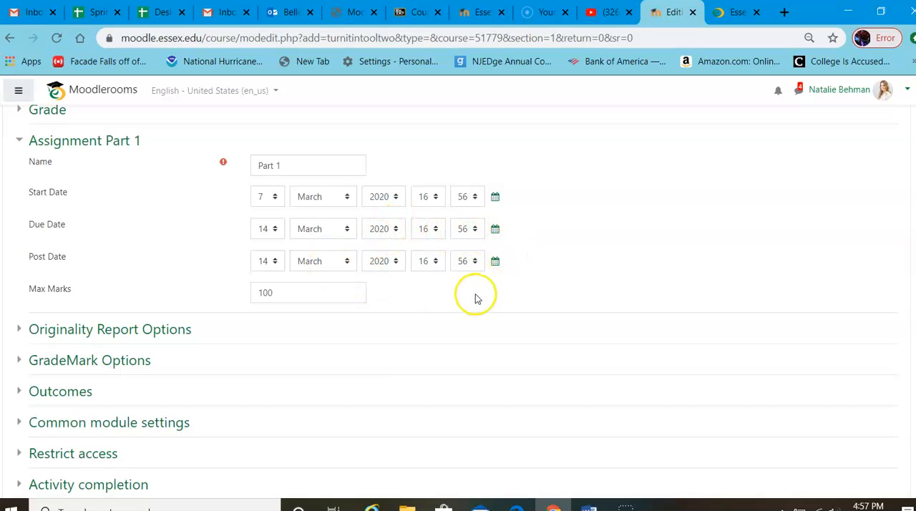
click(552, 223)
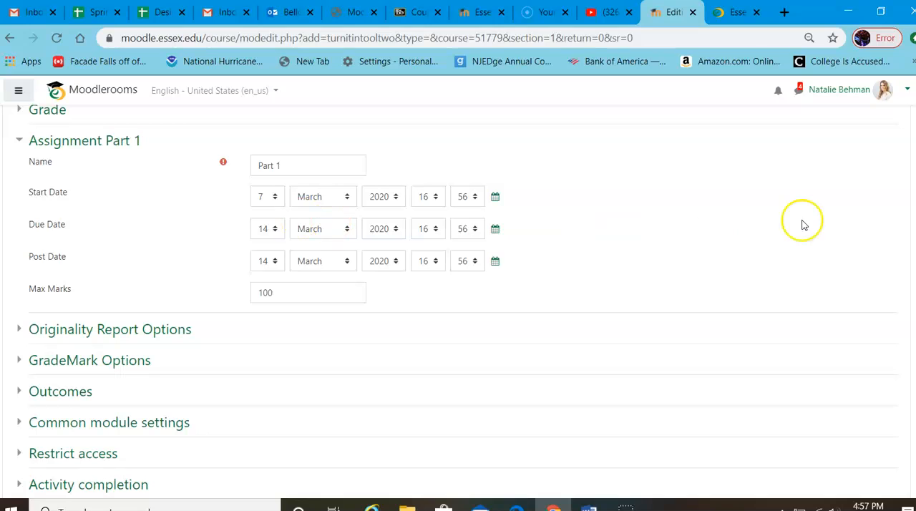
scroll(694, 238, down, 3)
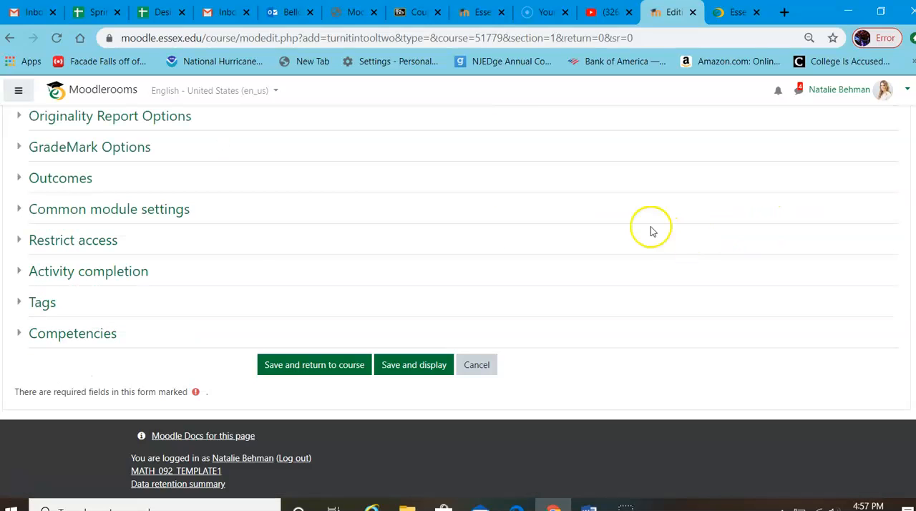
click(325, 366)
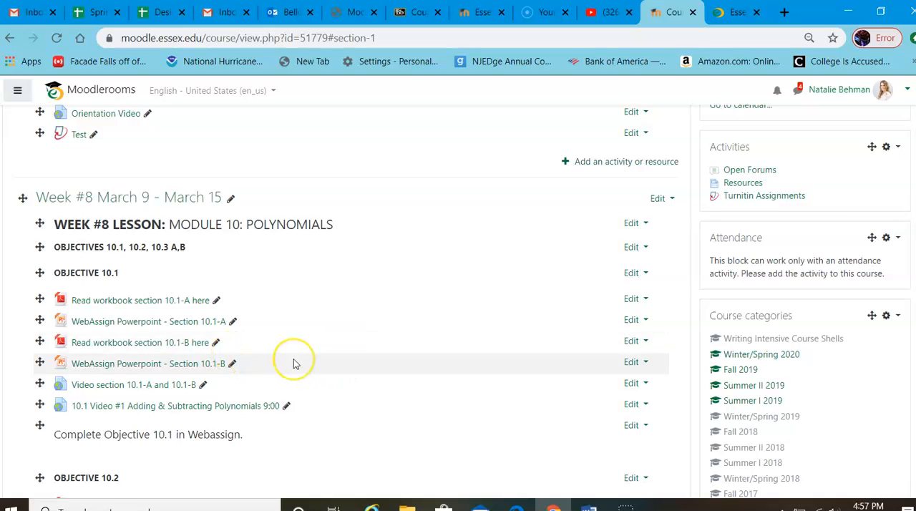
Step: Open the Test Turnitin assignment from the course page, and return to the Online & Hybrid Course Orientation section
scroll(293, 363, up, 3)
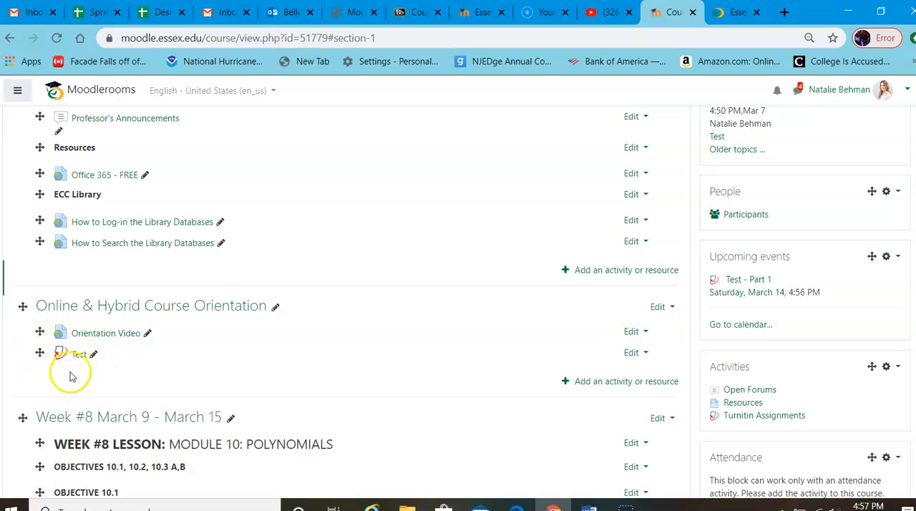
click(78, 356)
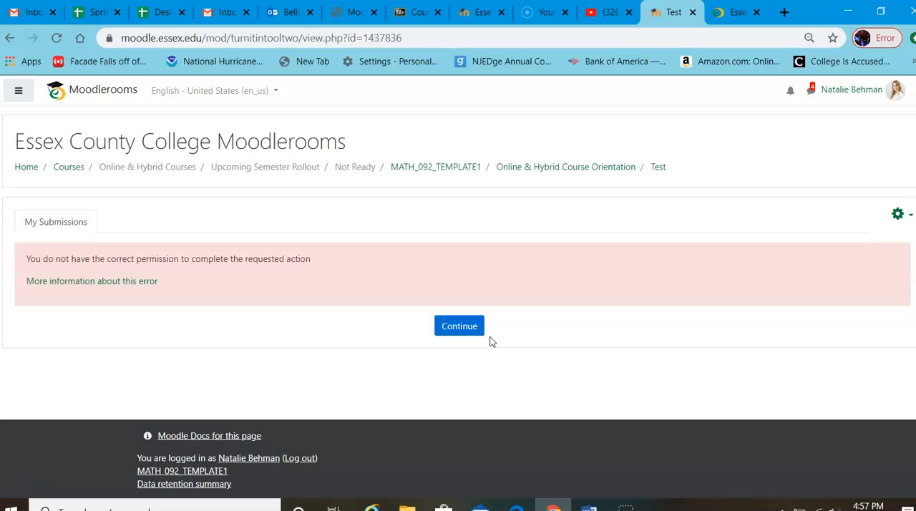
click(460, 325)
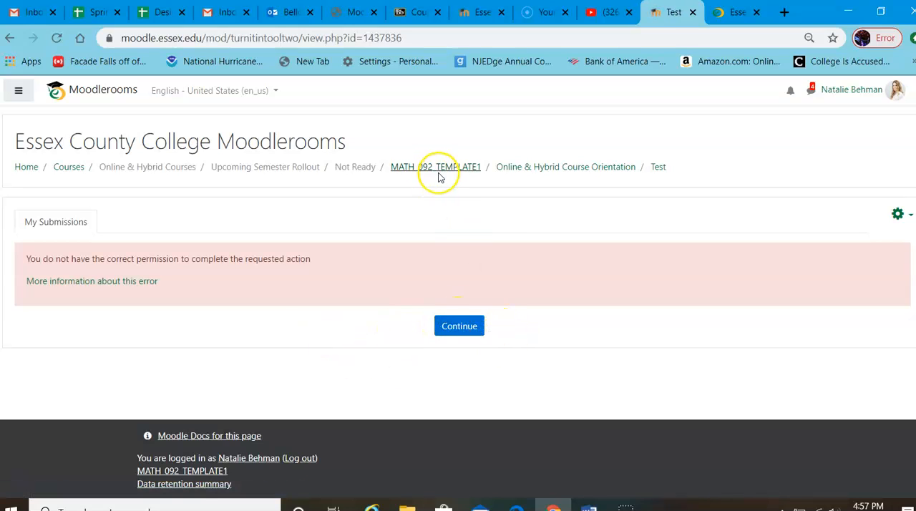
click(521, 167)
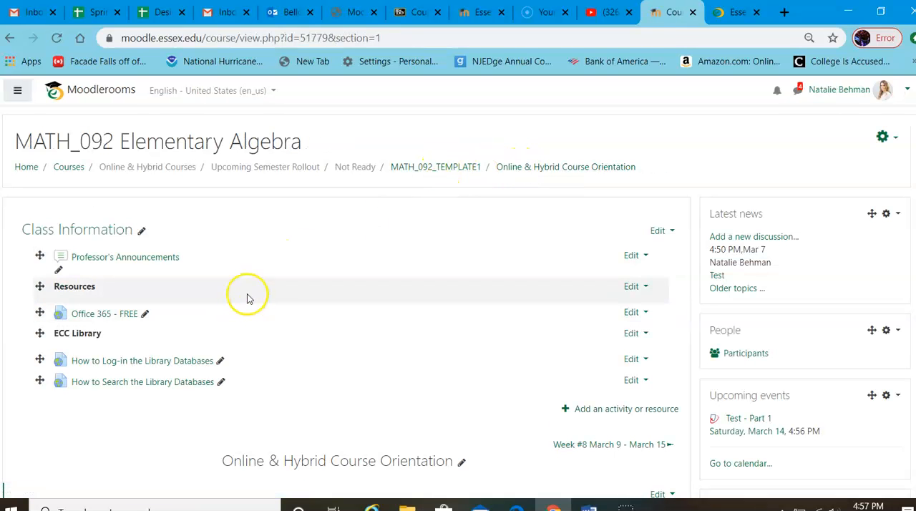
Step: Delete the Test Turnitin assignment from the Online & Hybrid Course Orientation section
scroll(283, 293, down, 3)
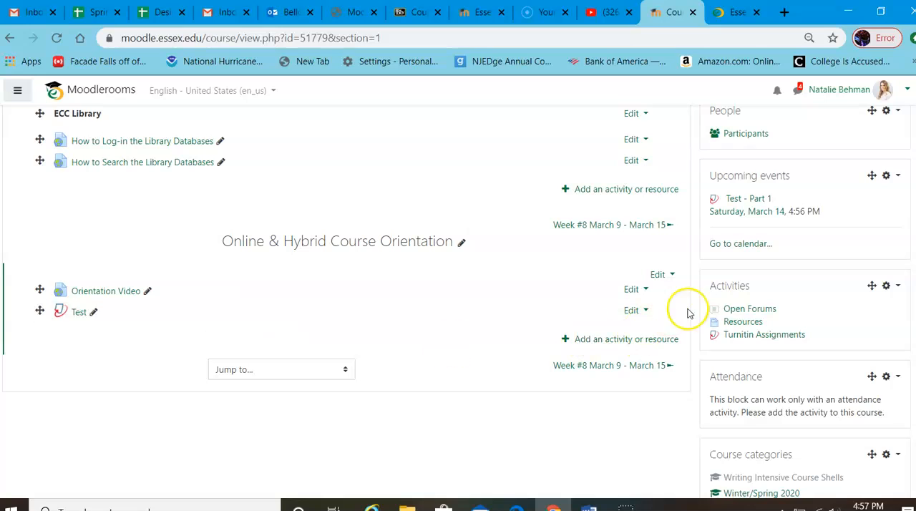
click(633, 311)
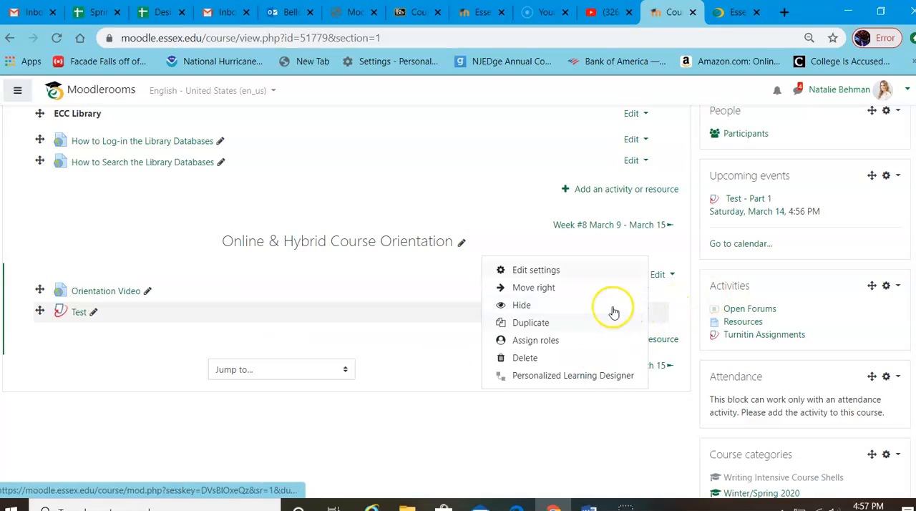
click(526, 358)
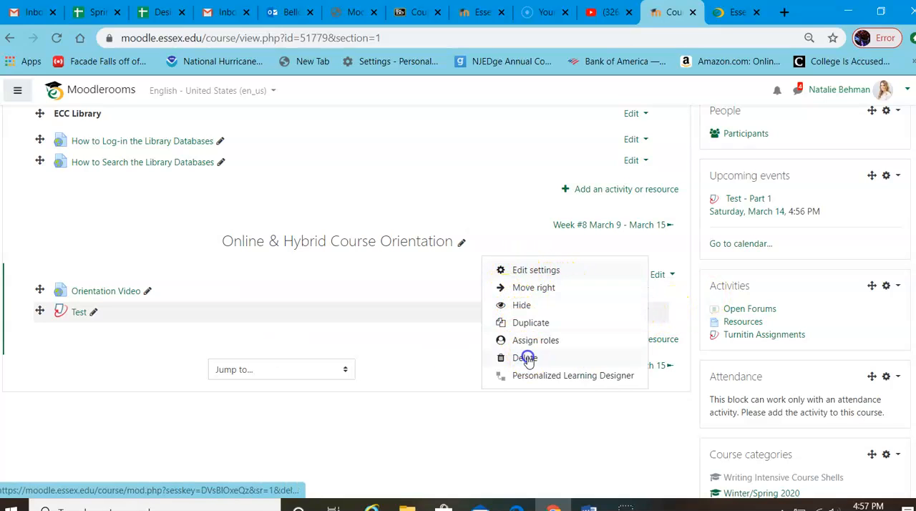
click(413, 360)
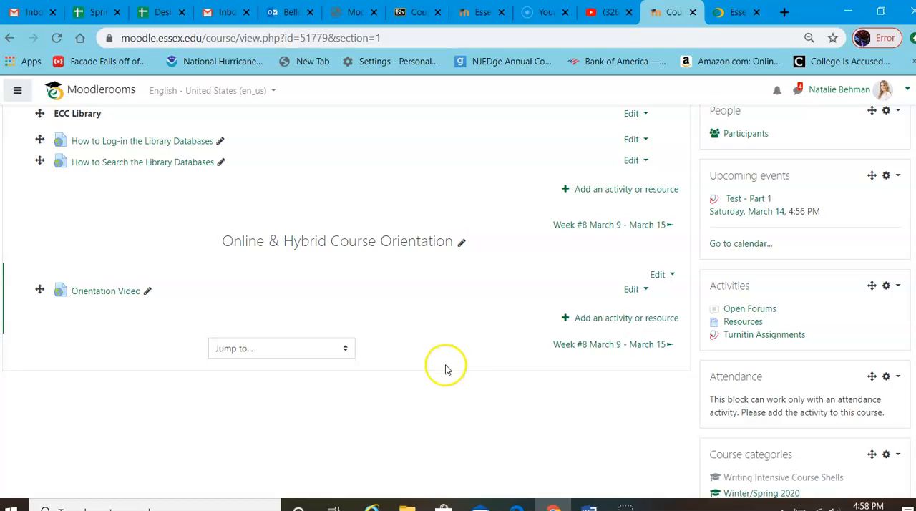
Step: Hide the Orientation Video in the Online & Hybrid Course Orientation section from students
click(658, 277)
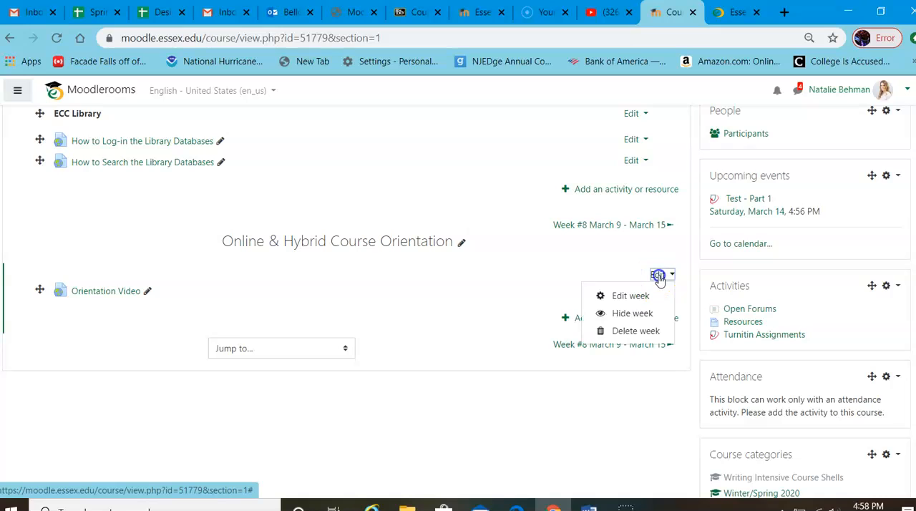
click(594, 255)
click(628, 292)
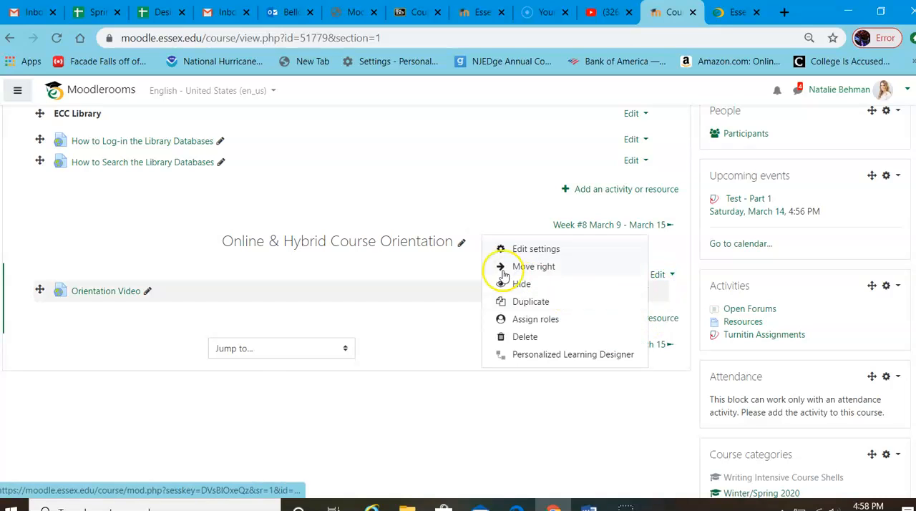
click(523, 283)
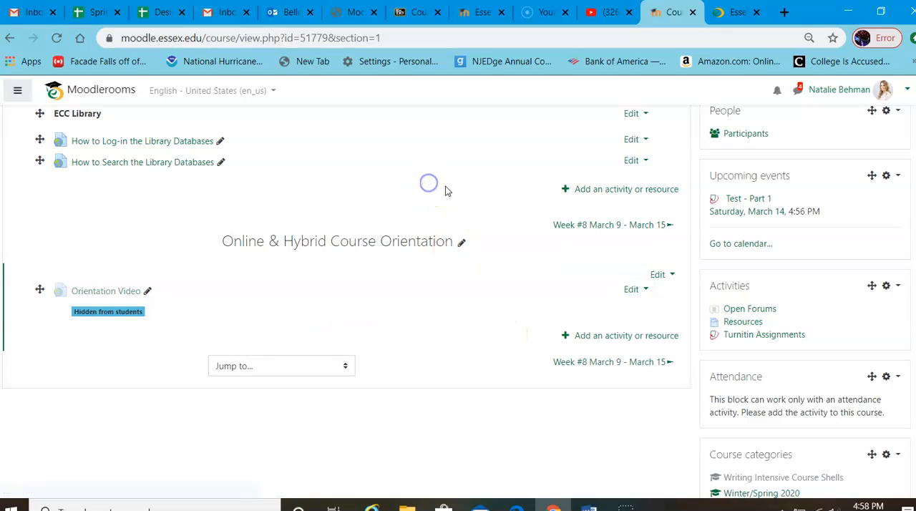
Step: Turn editing off for the MATH_092 Elementary Algebra course and check the Online & Hybrid Course Orientation section without editing controls
scroll(445, 192, up, 2)
scroll(450, 202, up, 1)
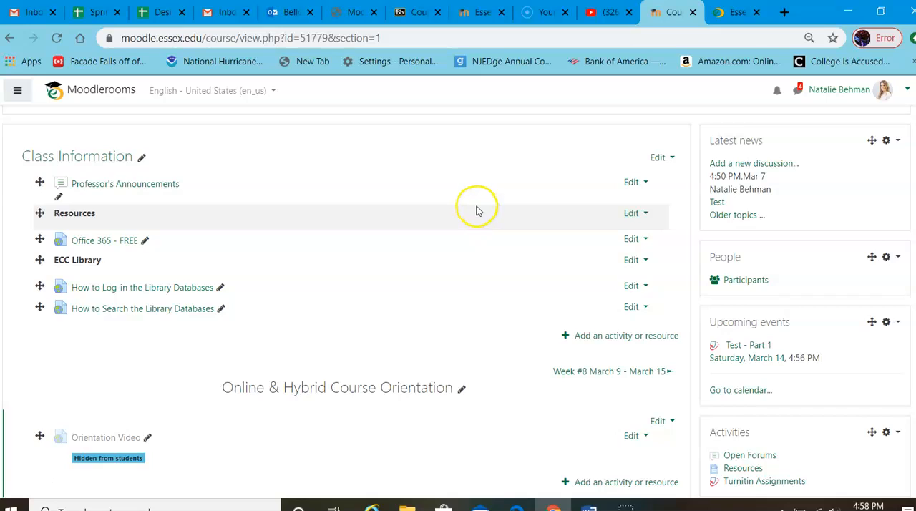
scroll(478, 211, up, 2)
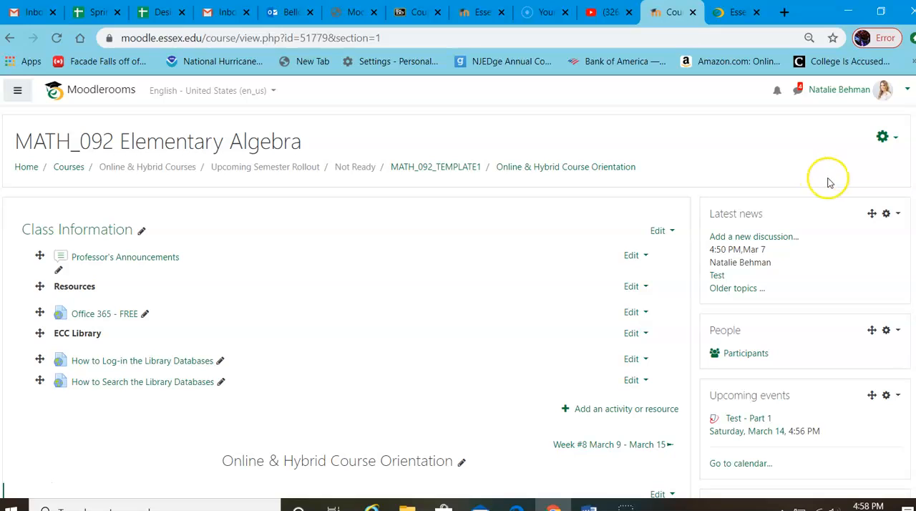
click(895, 141)
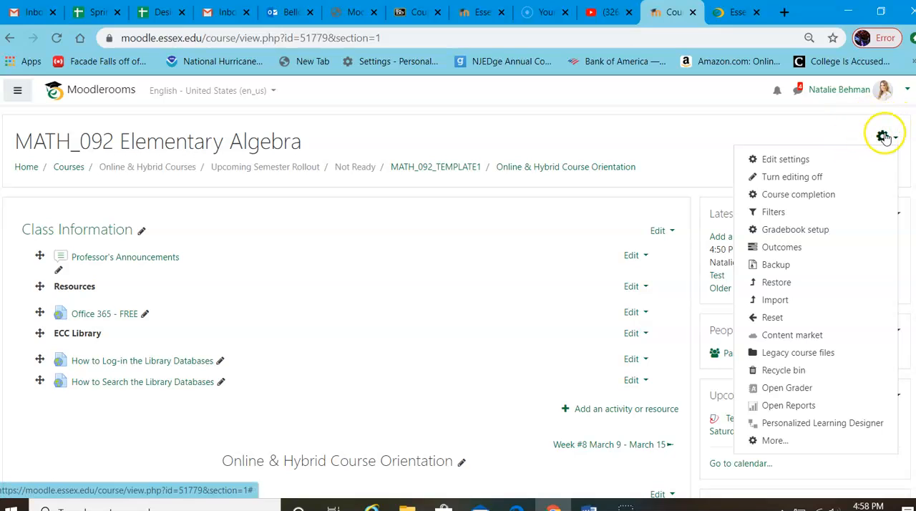
click(790, 180)
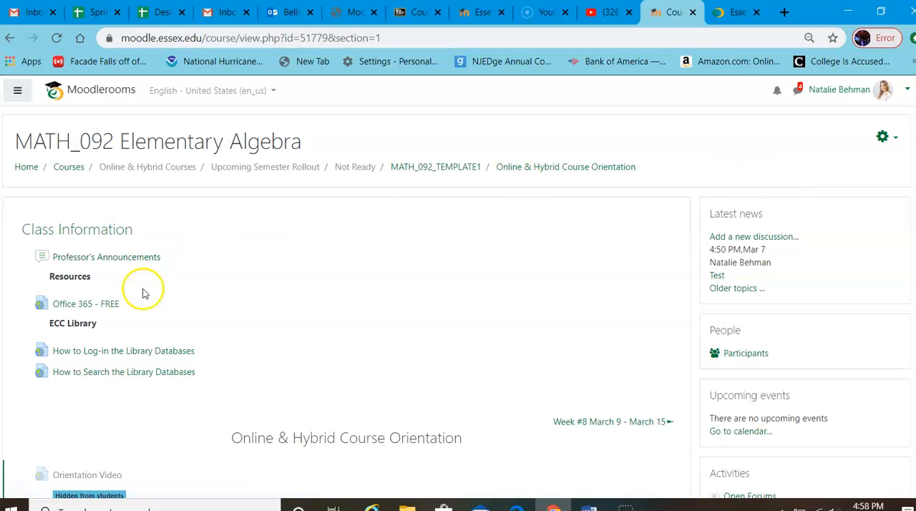
scroll(275, 294, down, 2)
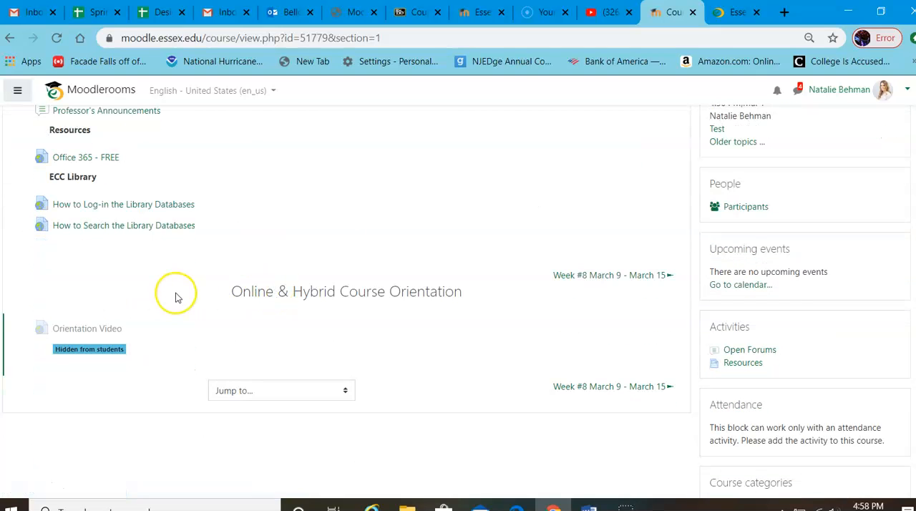
scroll(174, 297, down, 8)
scroll(215, 307, up, 10)
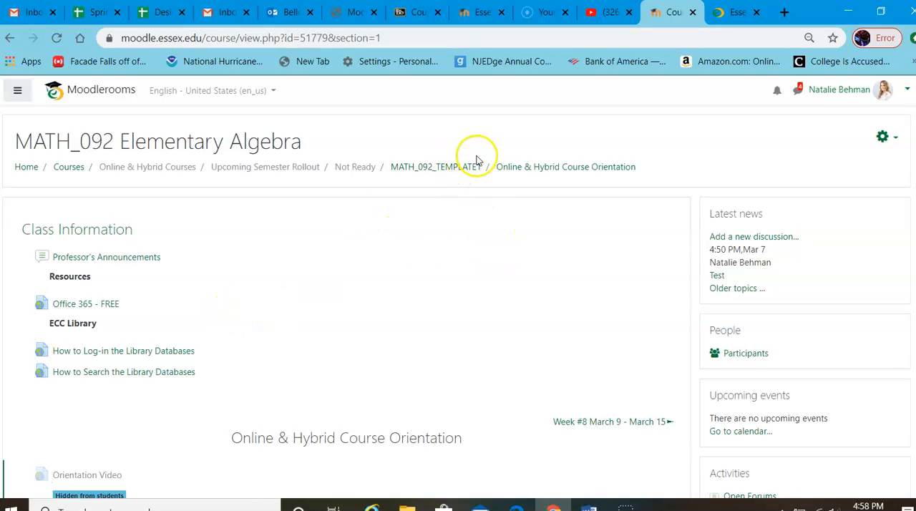
Step: Return to the MATH_092_TEMPLATE1 course page and open the Week #8 March 9 - March 15 section to review its contents
click(450, 170)
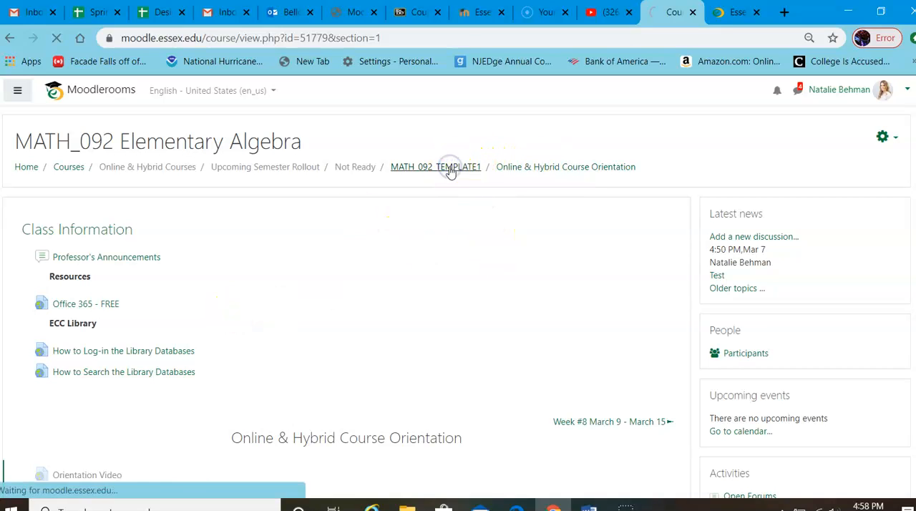
scroll(406, 211, down, 5)
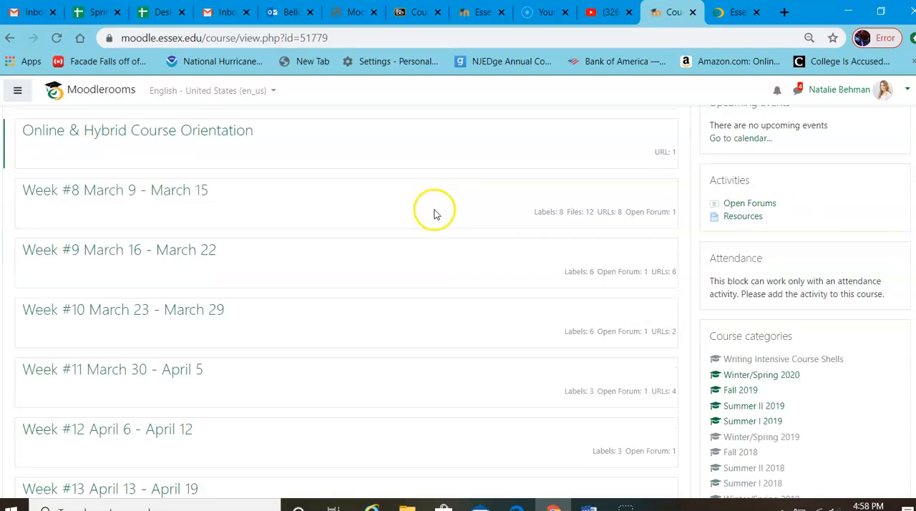
scroll(430, 219, up, 2)
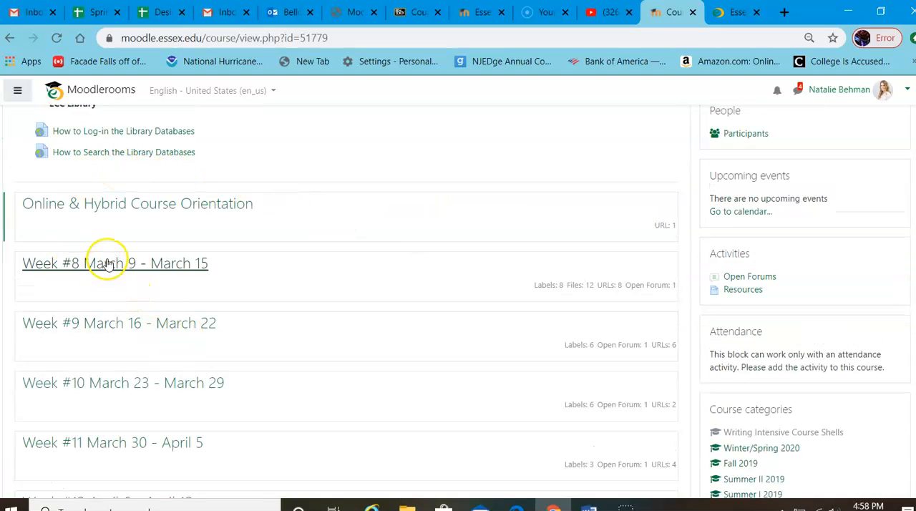
click(103, 264)
scroll(288, 276, down, 12)
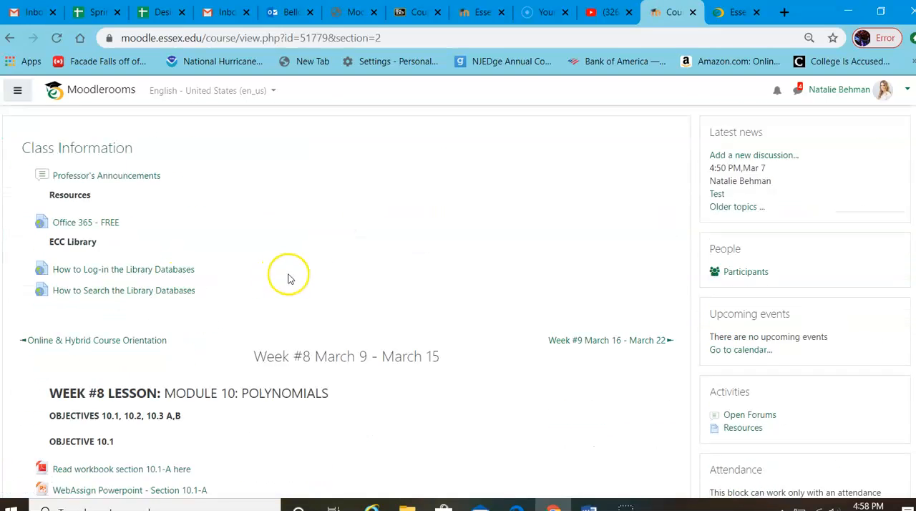
scroll(180, 296, down, 6)
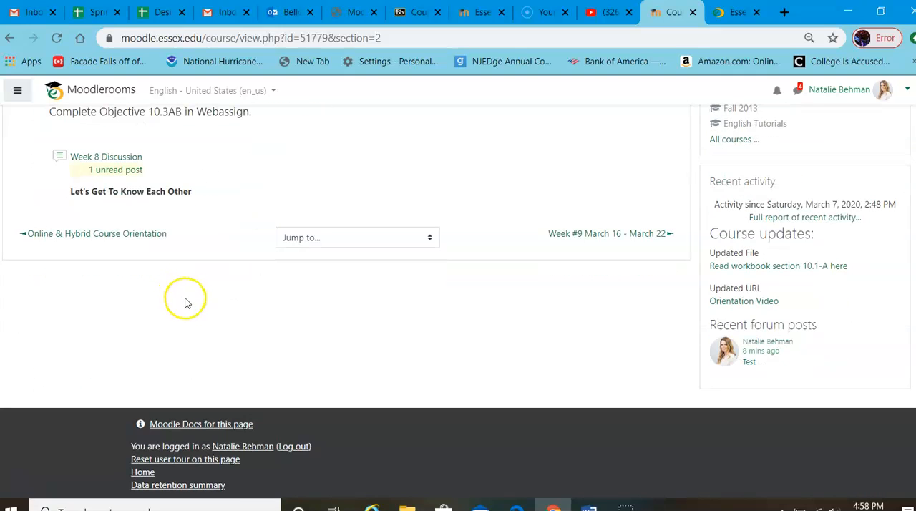
Step: Download the Section 10.3-A PowerPoint under Objective 10.3, and view the section 10.3-A workbook PDF before returning to the Week #8 section
scroll(210, 298, up, 3)
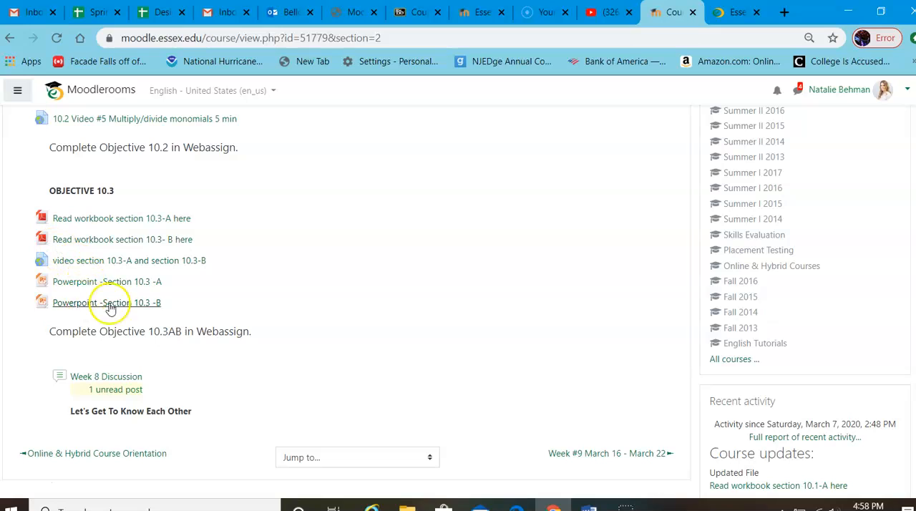
click(86, 284)
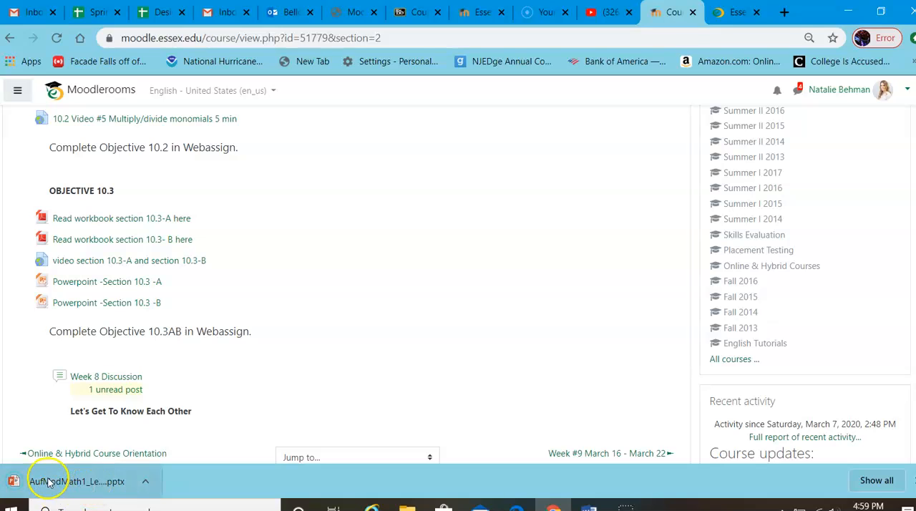
click(92, 221)
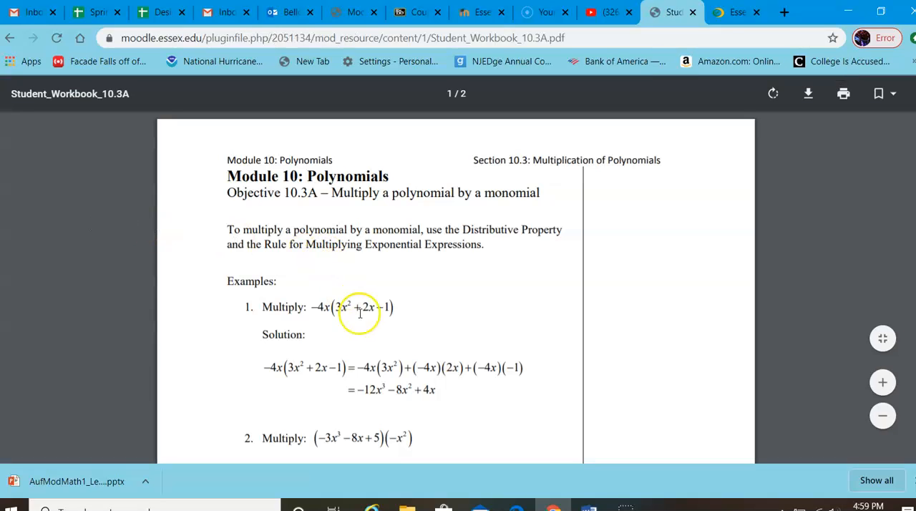
click(11, 41)
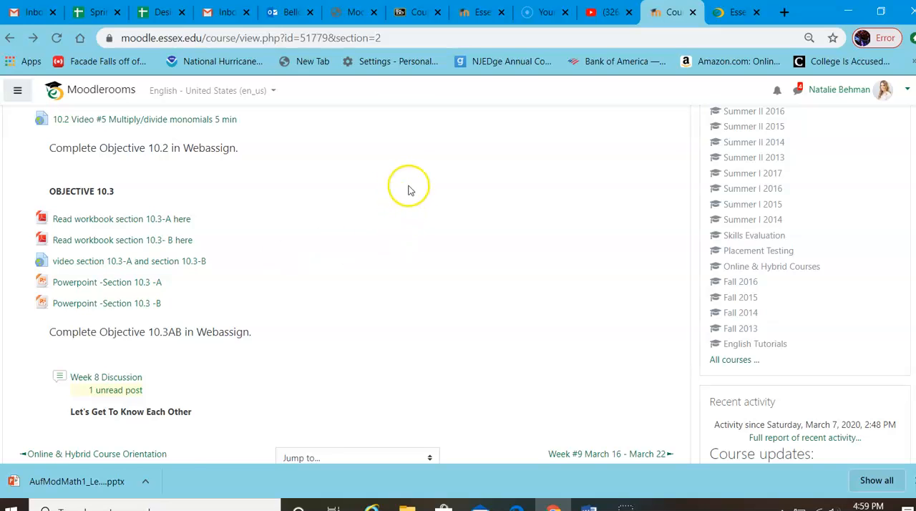
scroll(429, 240, up, 3)
scroll(431, 240, up, 4)
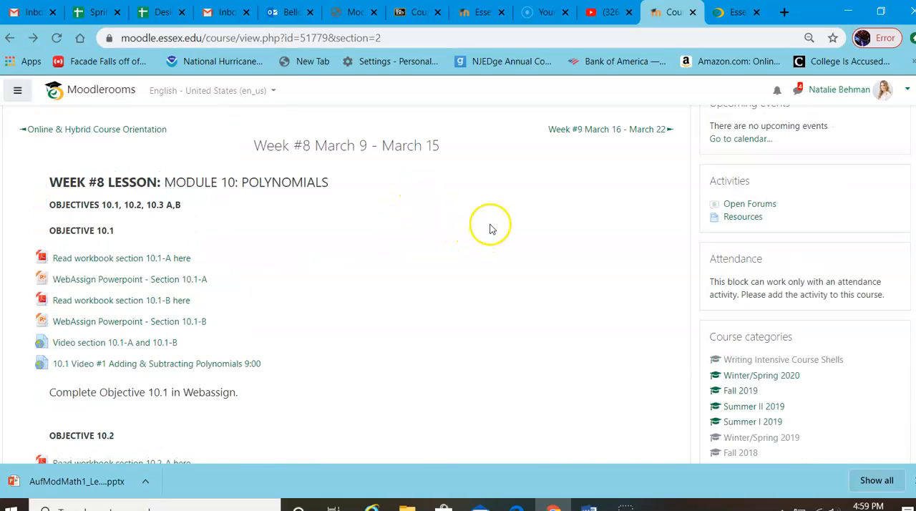
scroll(490, 229, up, 2)
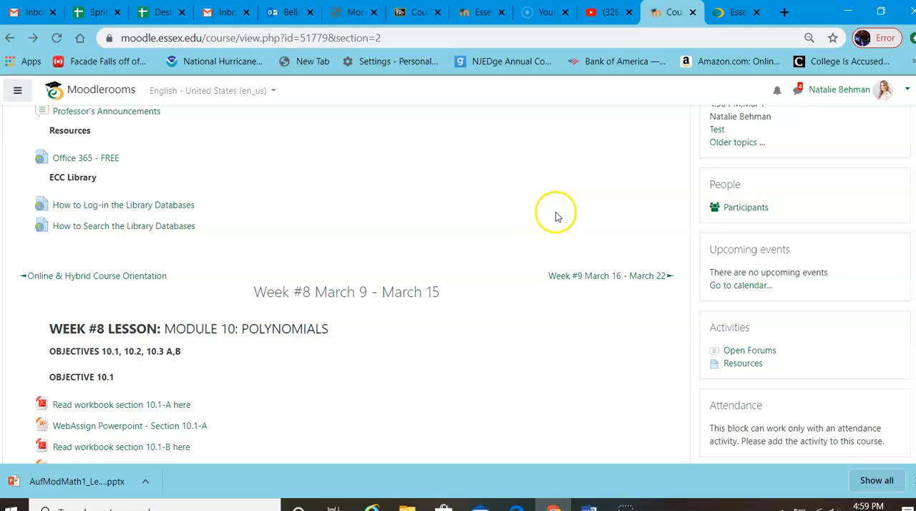
scroll(558, 214, up, 1)
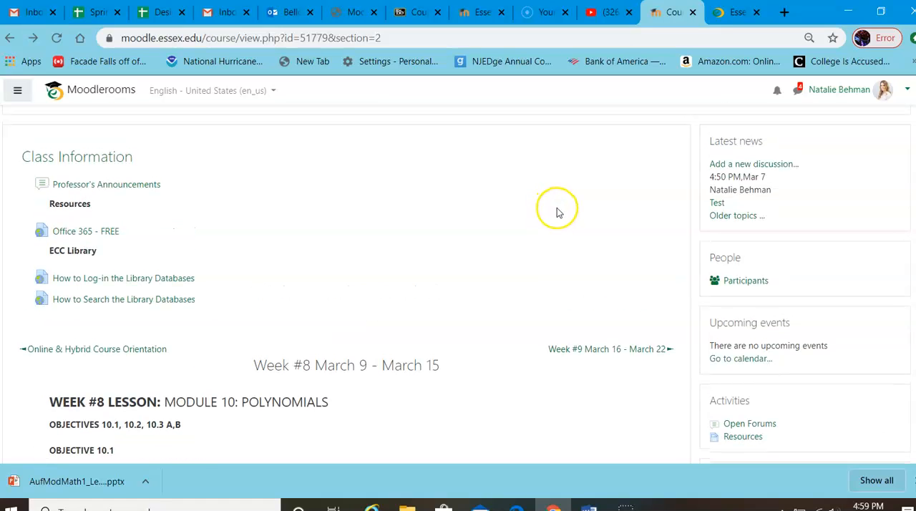